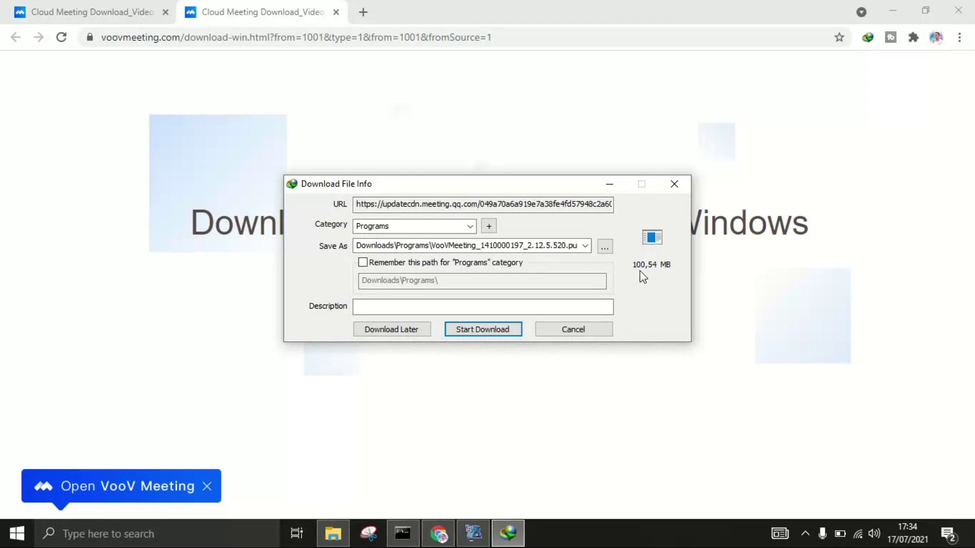
pyautogui.click(483, 329)
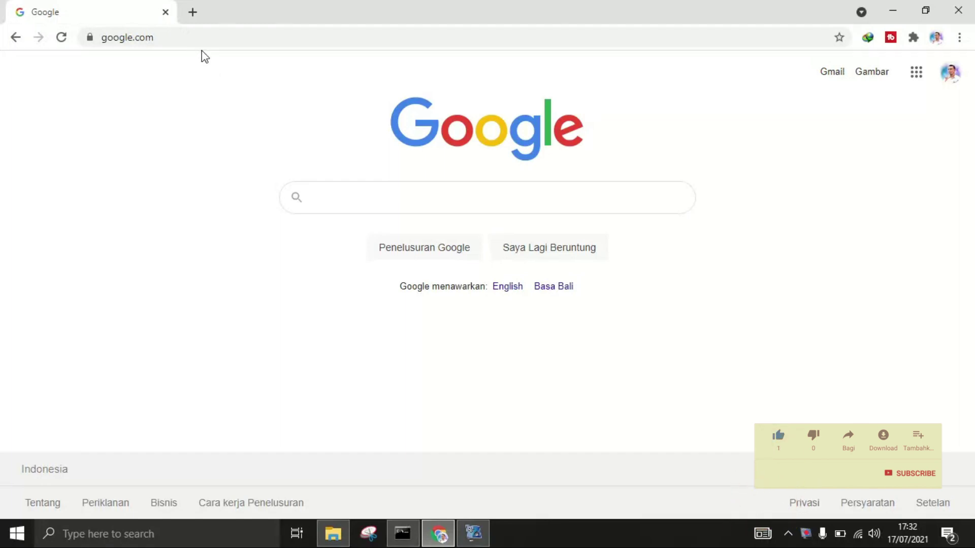
pyautogui.write('voov')
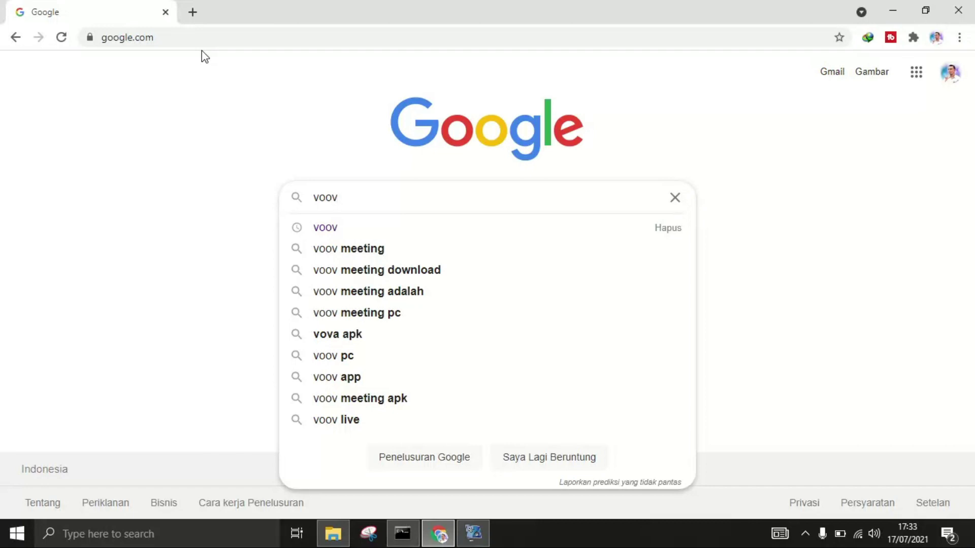
pyautogui.click(190, 230)
pyautogui.moveTo(364, 201); pyautogui.dragTo(183, 197)
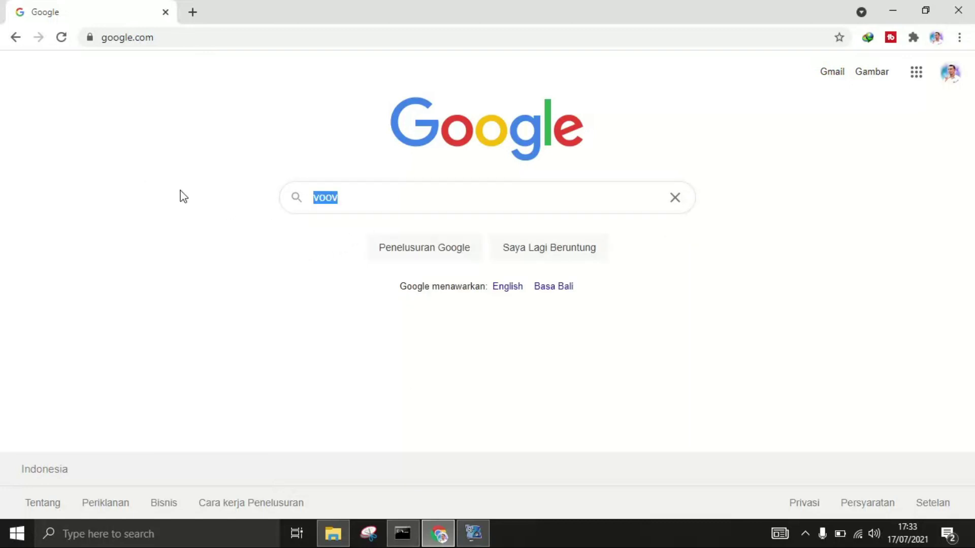
pyautogui.press('BackSpace')
pyautogui.click(49, 161)
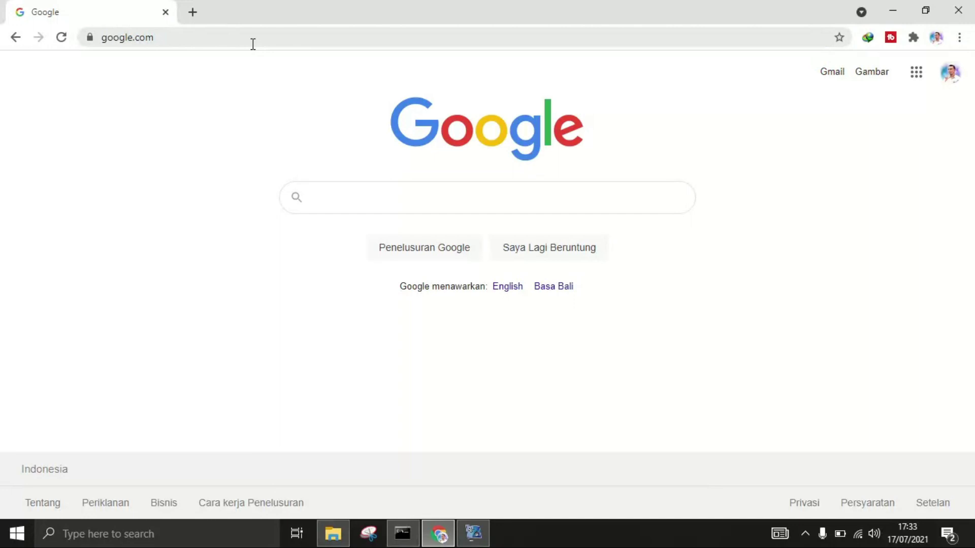
# Search Google for "voov" and open the official voovmeeting.com site from the results
pyautogui.click(378, 199)
pyautogui.write('v')
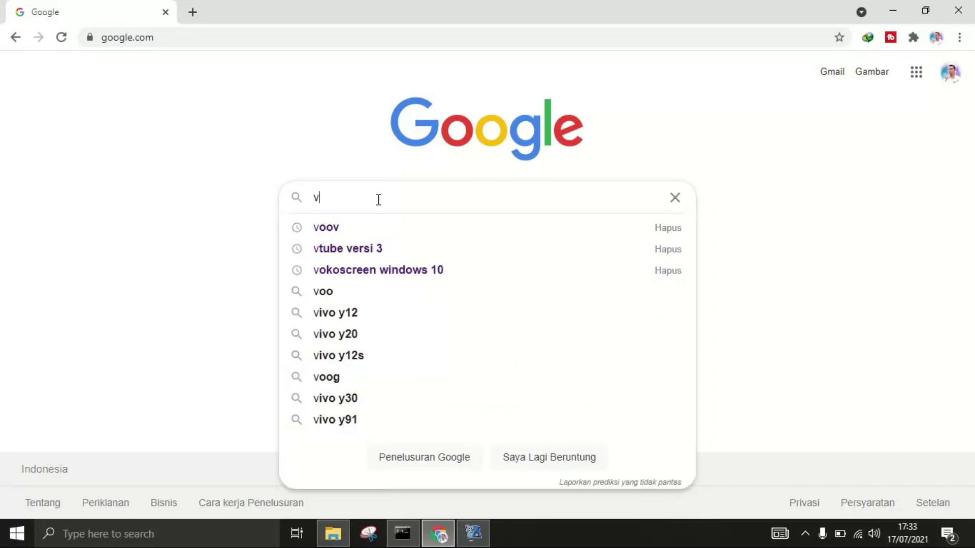
pyautogui.write('oov')
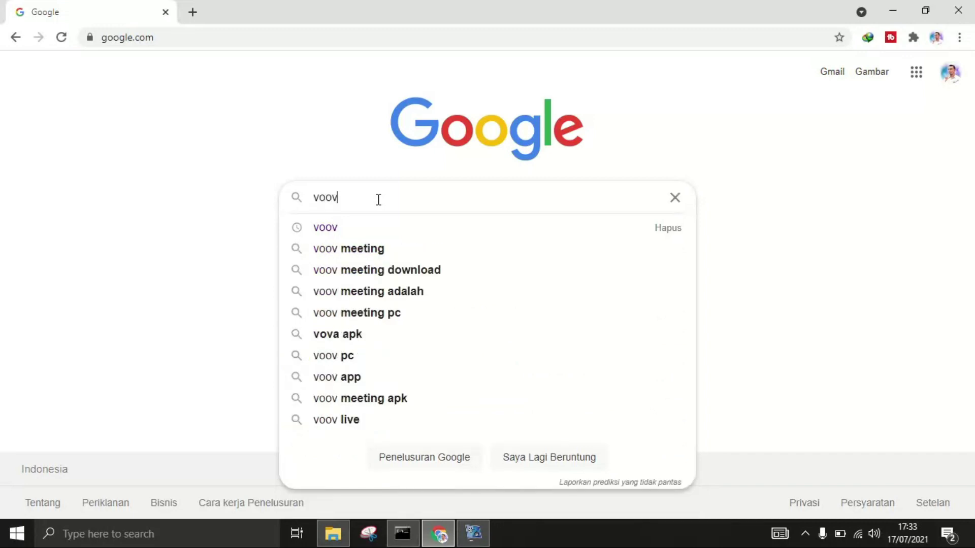
pyautogui.press('Return')
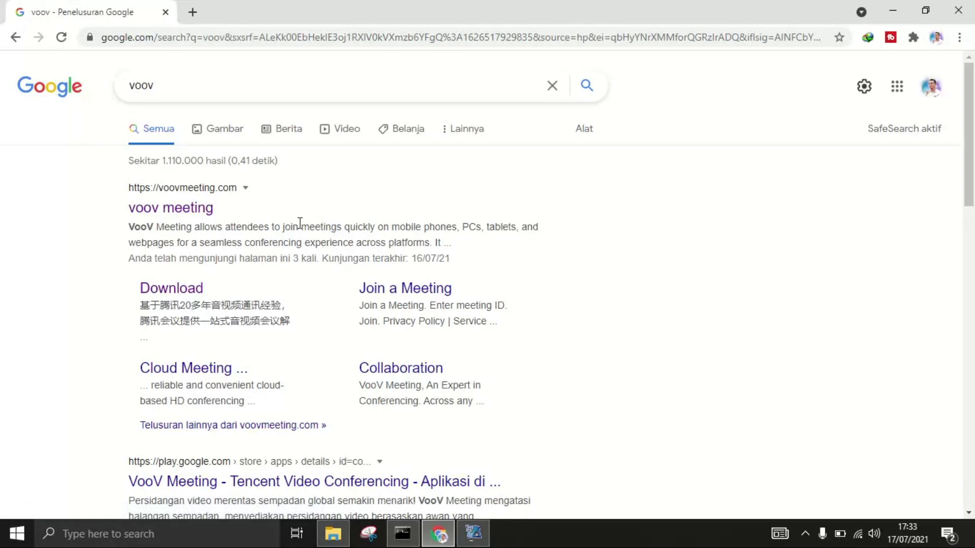
pyautogui.click(153, 219)
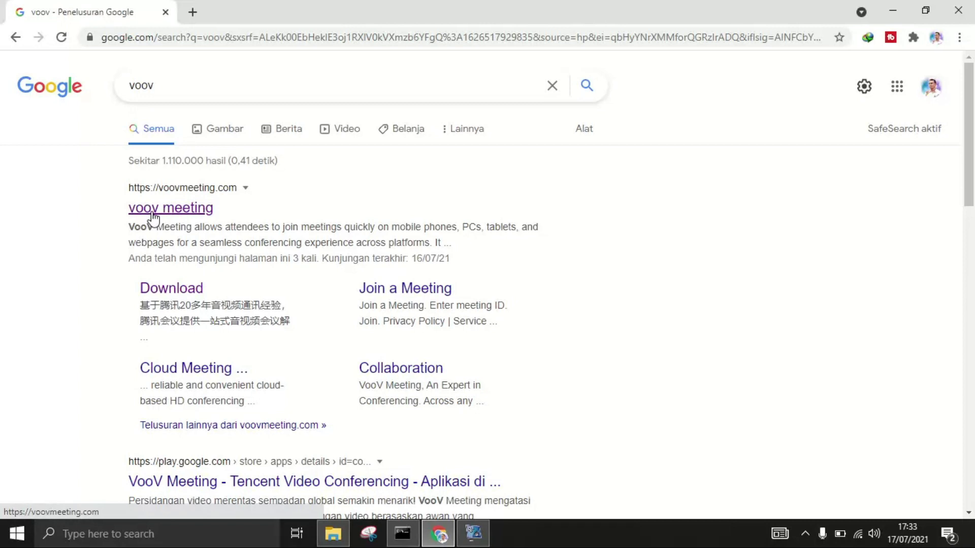
pyautogui.click(180, 209)
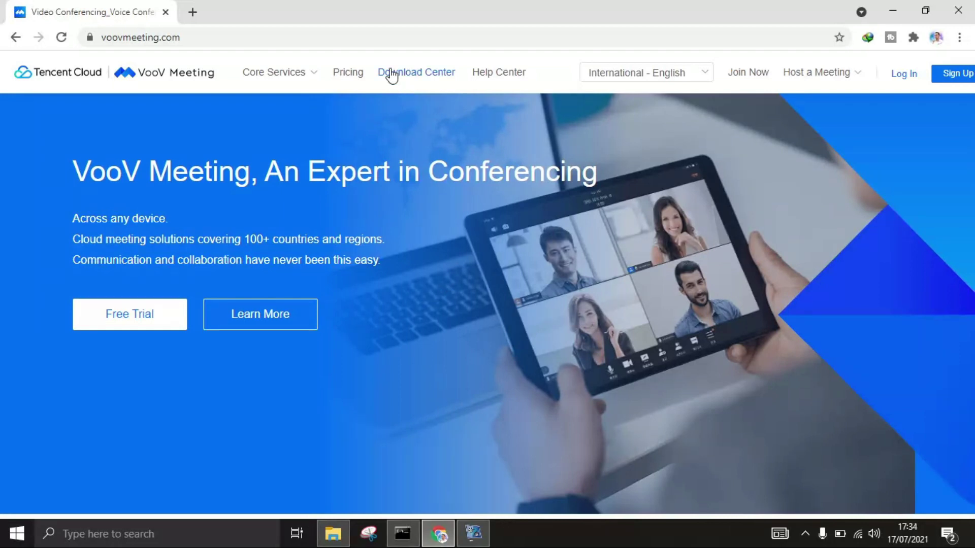
# Download the Windows version of the VooV Meeting client from the site's Download Center
pyautogui.click(421, 77)
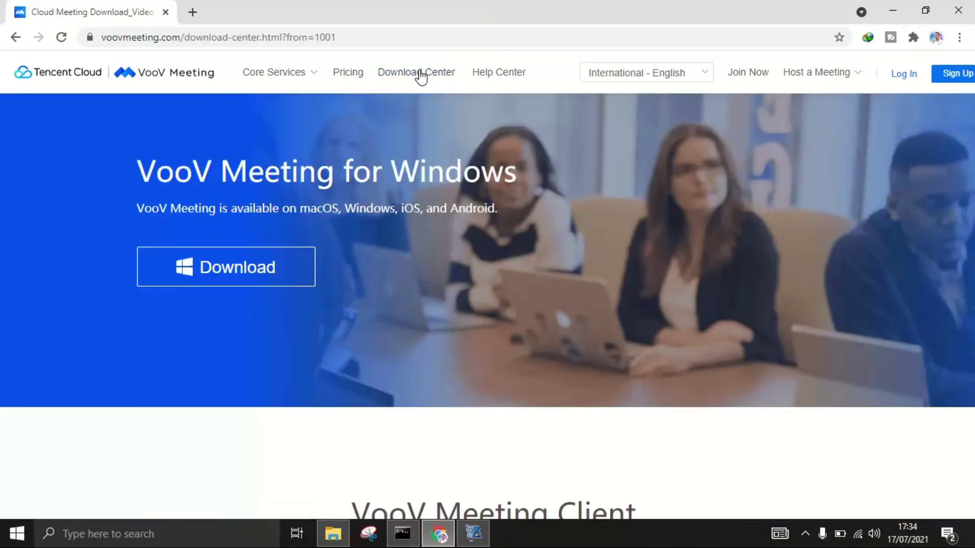
pyautogui.scroll(-3, 477, 228)
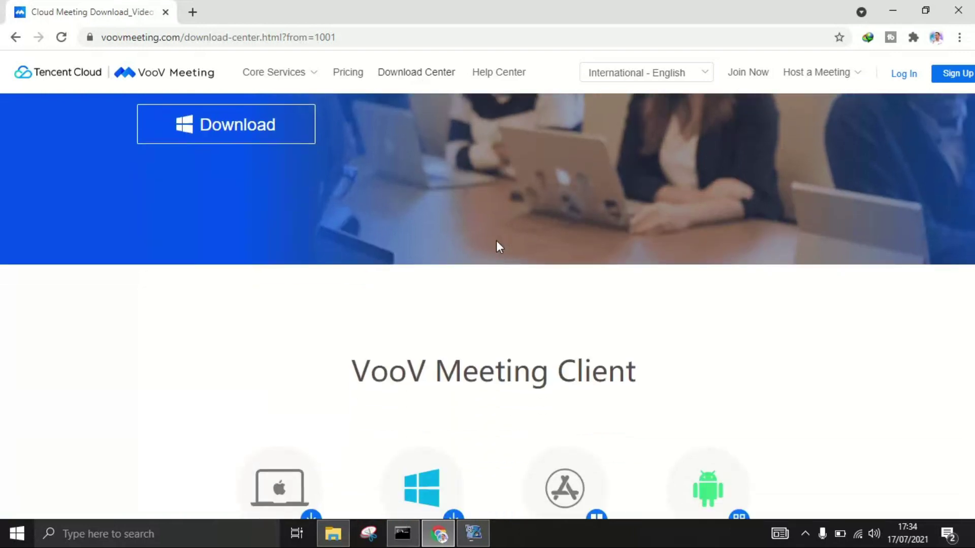
pyautogui.scroll(-3, 496, 247)
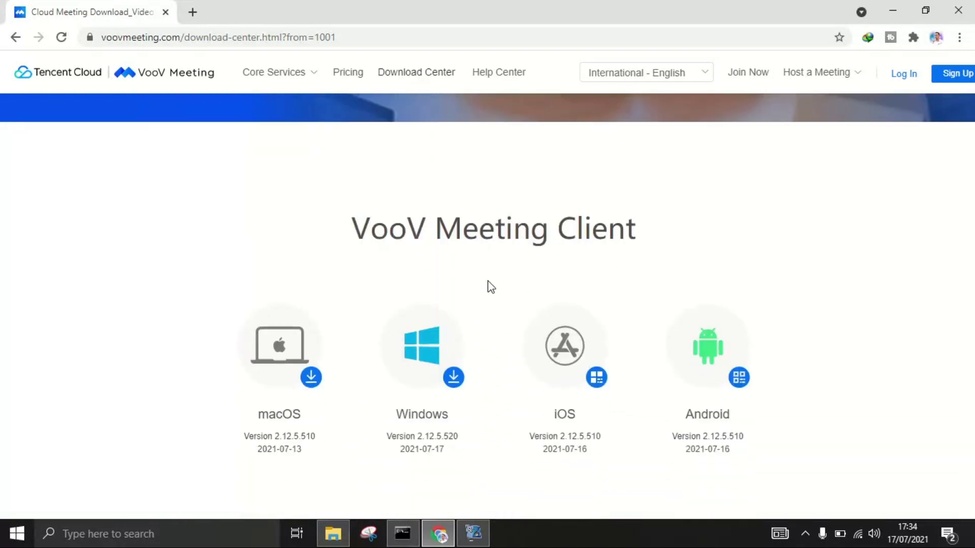
pyautogui.scroll(-1, 480, 305)
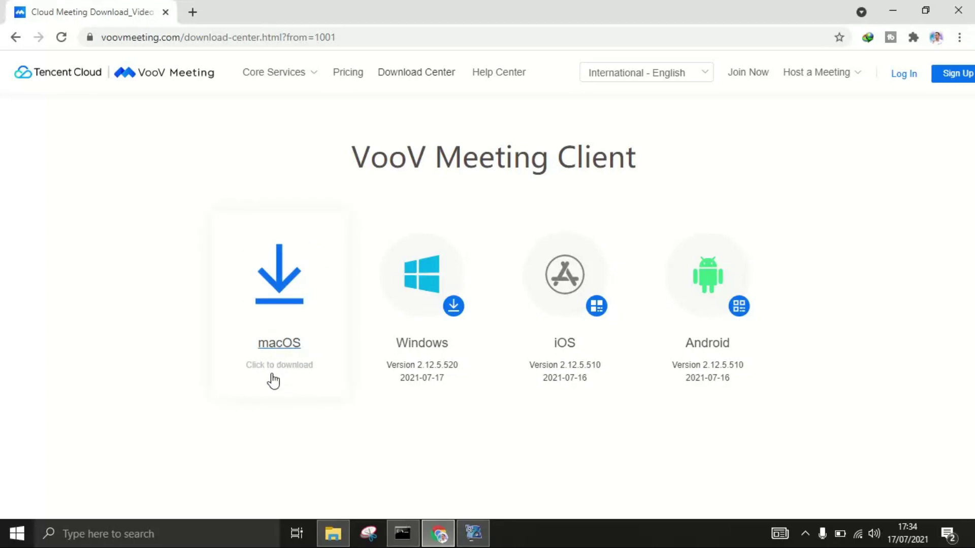
pyautogui.moveTo(680, 400)
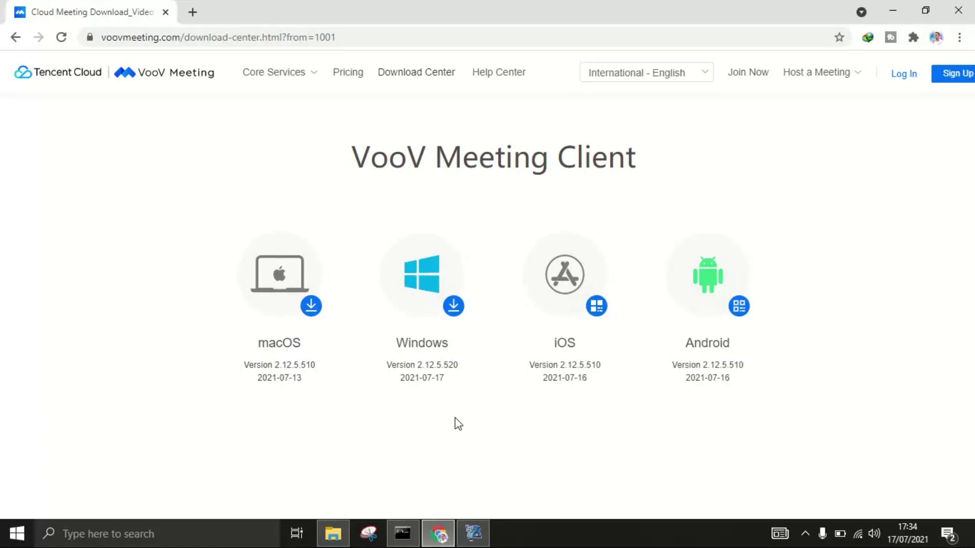
pyautogui.click(422, 288)
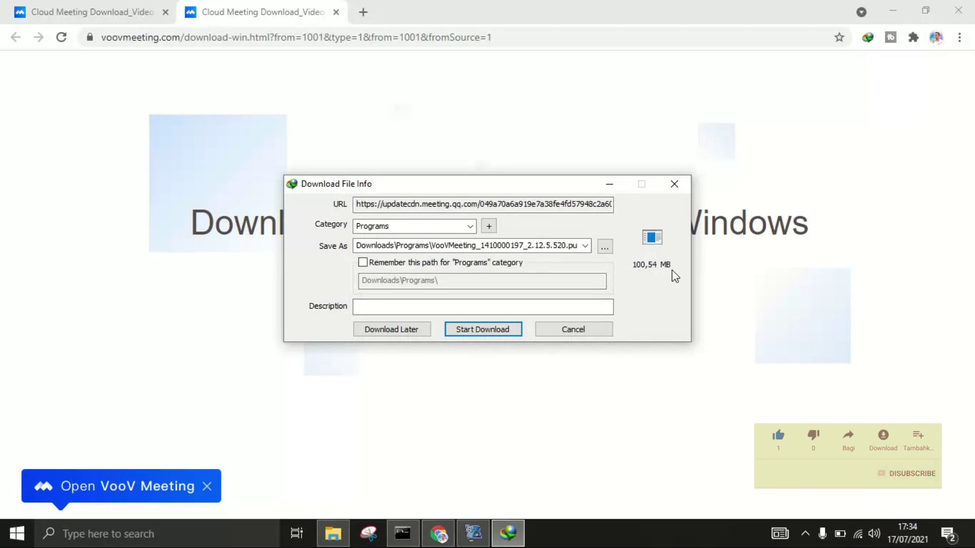
pyautogui.click(505, 332)
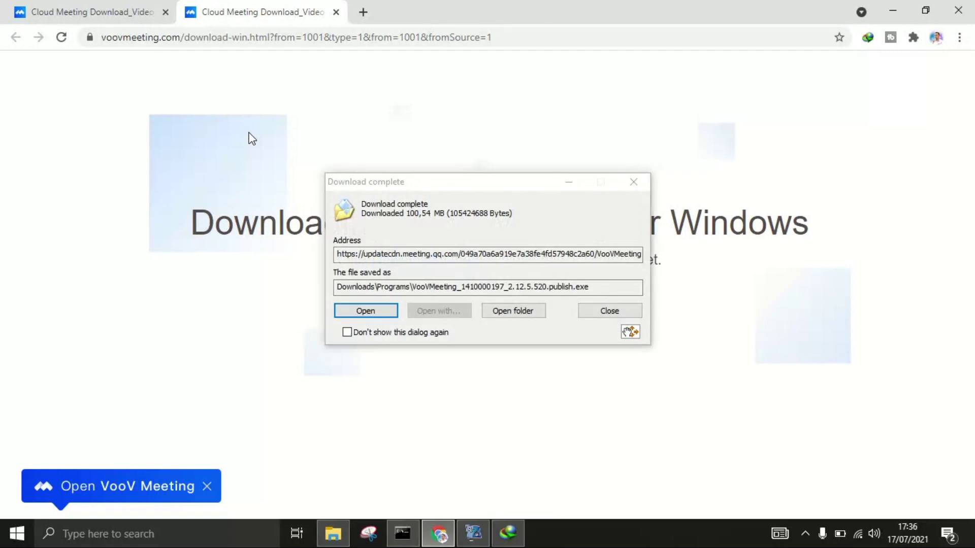
# Open the folder containing the downloaded installer and widen the Name column to fit the full file names
pyautogui.click(501, 312)
pyautogui.moveTo(402, 70)
pyautogui.mouseDown()
pyautogui.moveTo(463, 69)
pyautogui.moveTo(384, 73)
pyautogui.mouseUp()
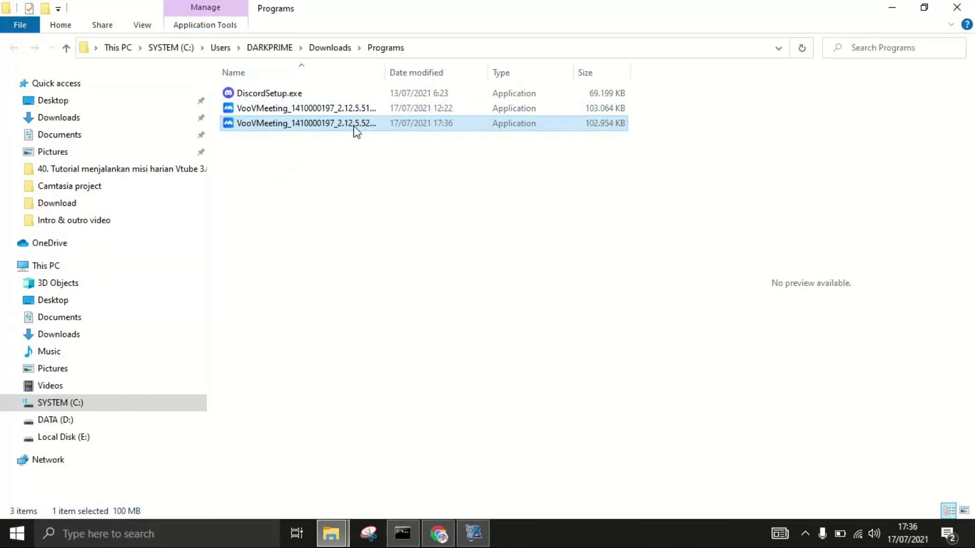
pyautogui.moveTo(445, 66); pyautogui.dragTo(446, 66)
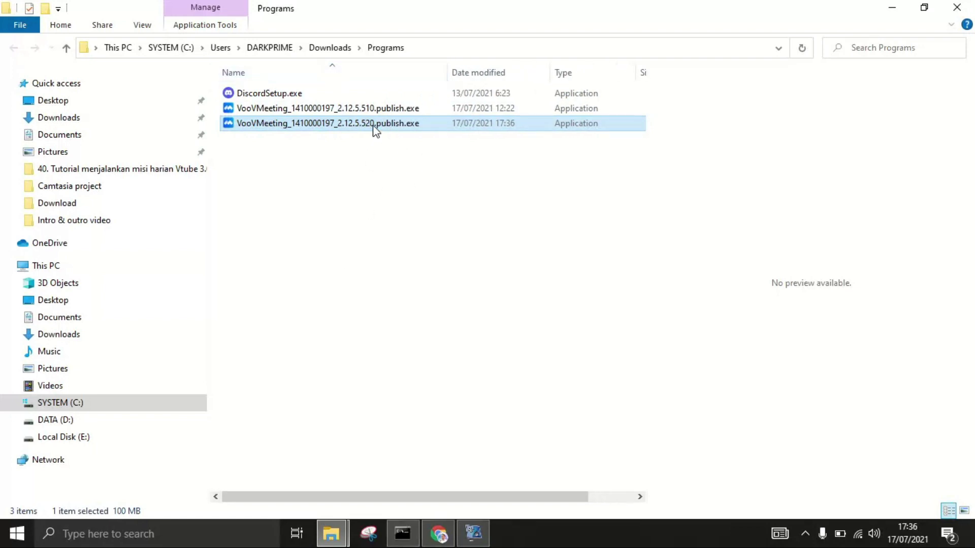
pyautogui.moveTo(374, 125)
pyautogui.doubleClick(333, 124)
pyautogui.rightClick(333, 124)
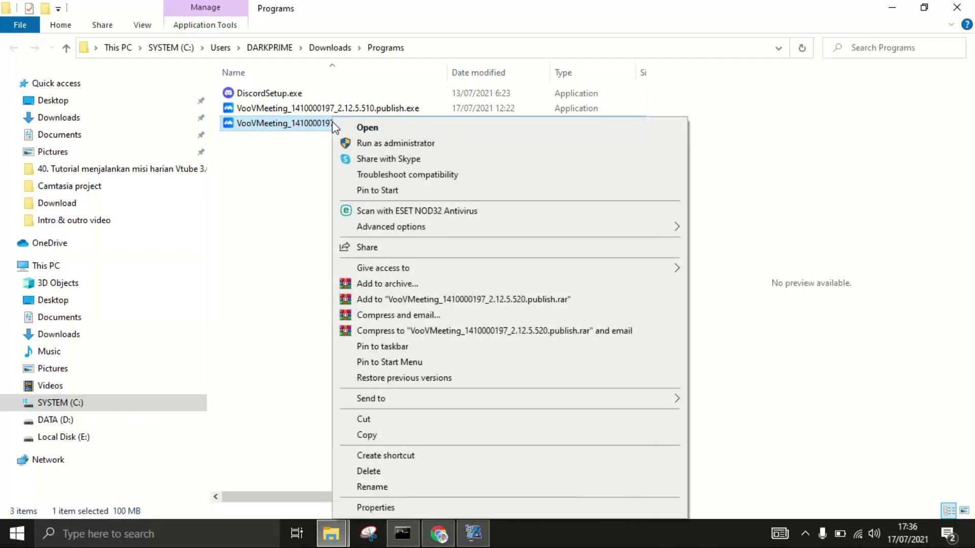
pyautogui.click(376, 144)
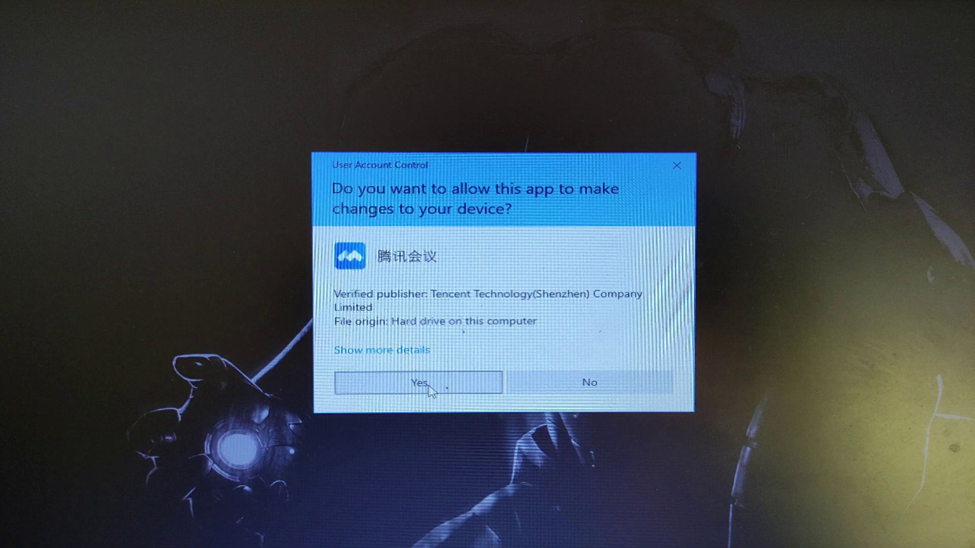
pyautogui.click(419, 383)
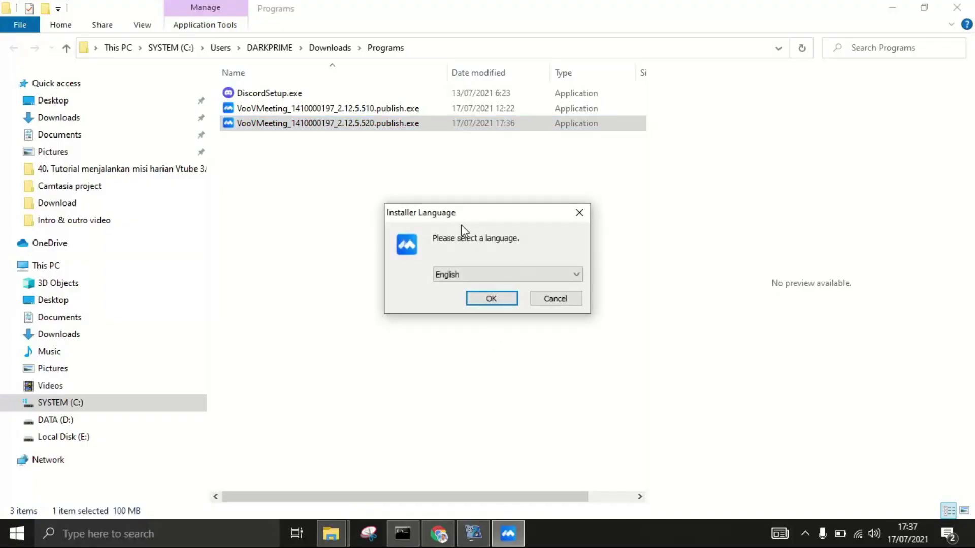
# Install VooV Meeting in English to C:\Program Files (x86)\Tencent\, accepting the license agreement, and finish setup with Run VooV Meeting enabled
pyautogui.click(551, 279)
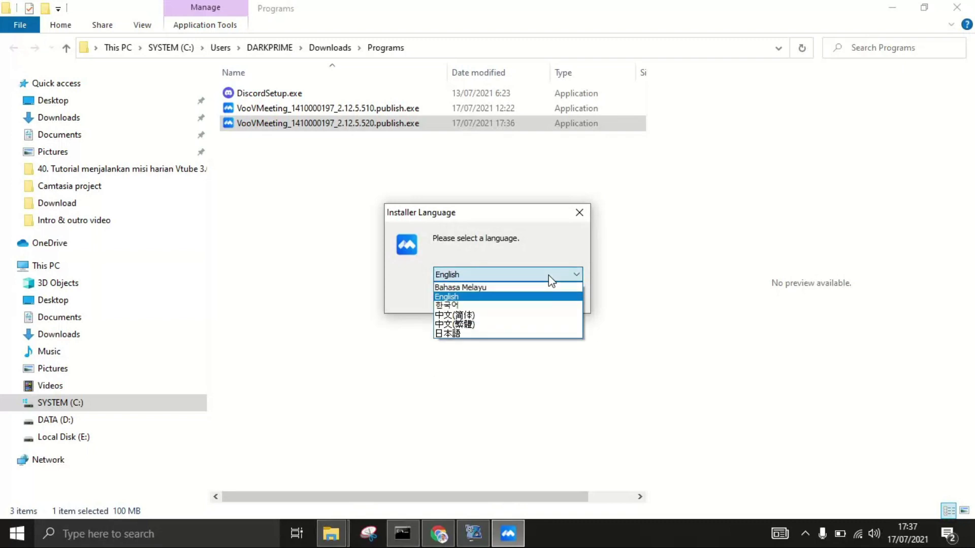
pyautogui.click(548, 275)
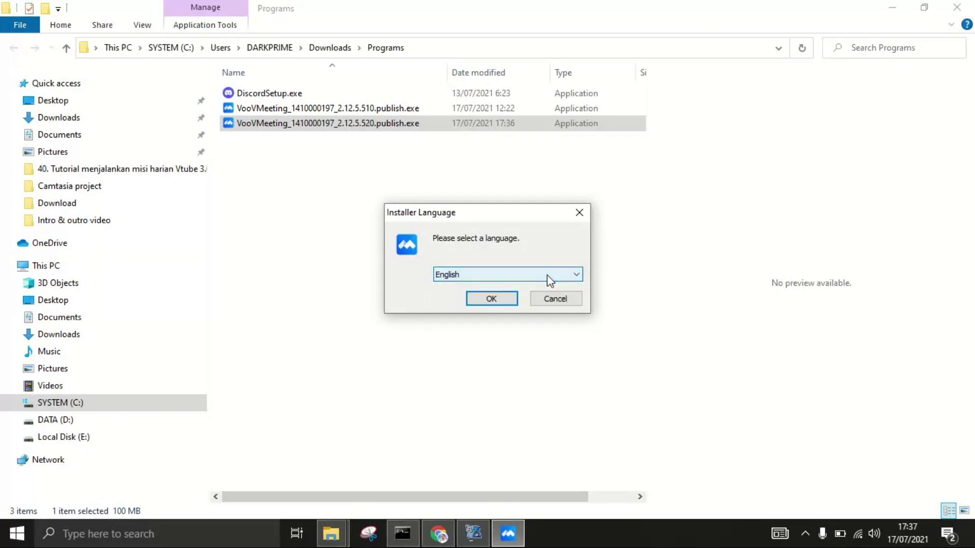
pyautogui.click(507, 298)
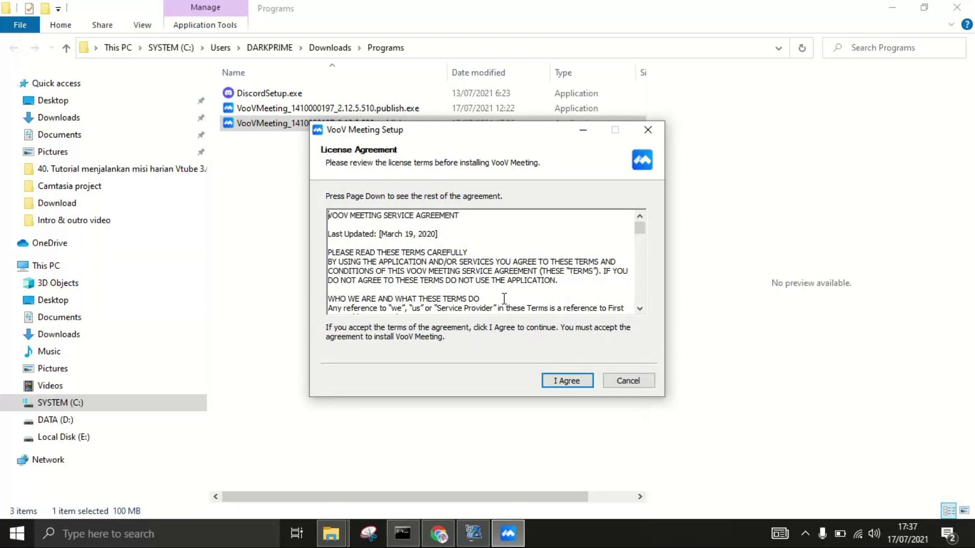
pyautogui.click(568, 385)
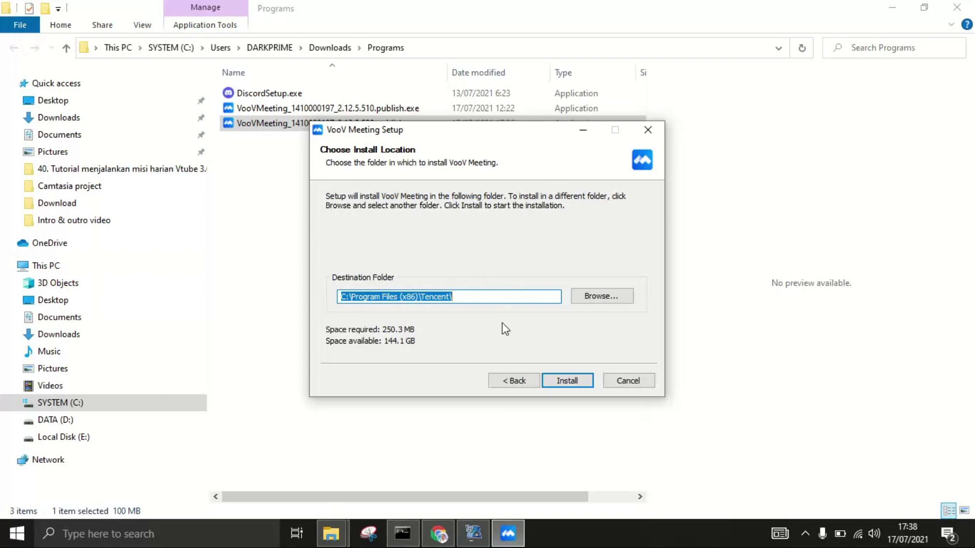
pyautogui.click(574, 385)
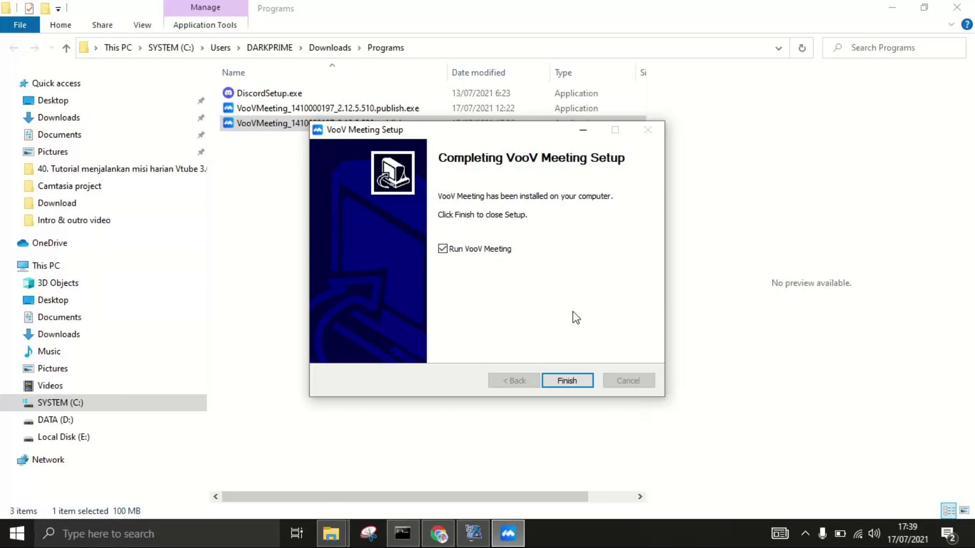
pyautogui.click(583, 386)
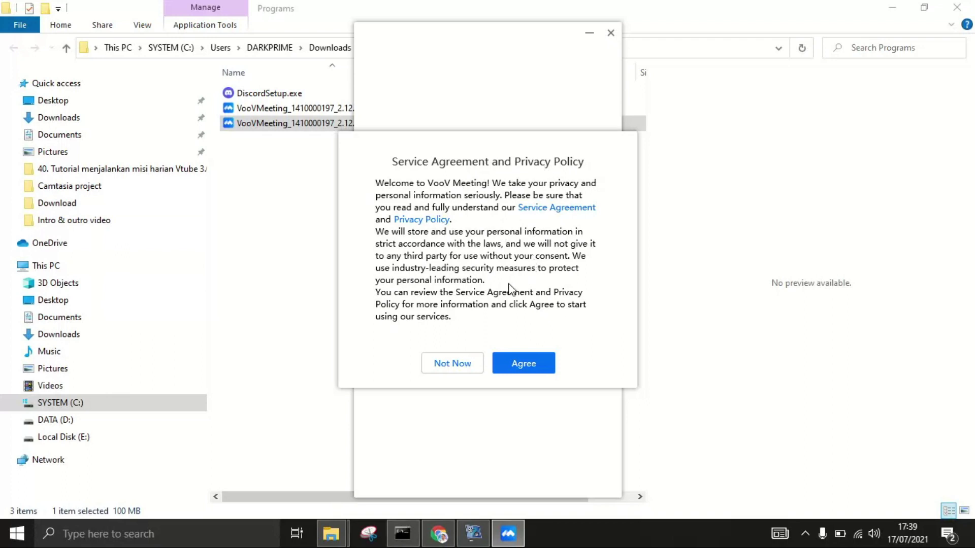
# Accept the Service Agreement and Privacy Policy, start a Google login, and move the VooV Meeting window clear of the account chooser
pyautogui.click(528, 366)
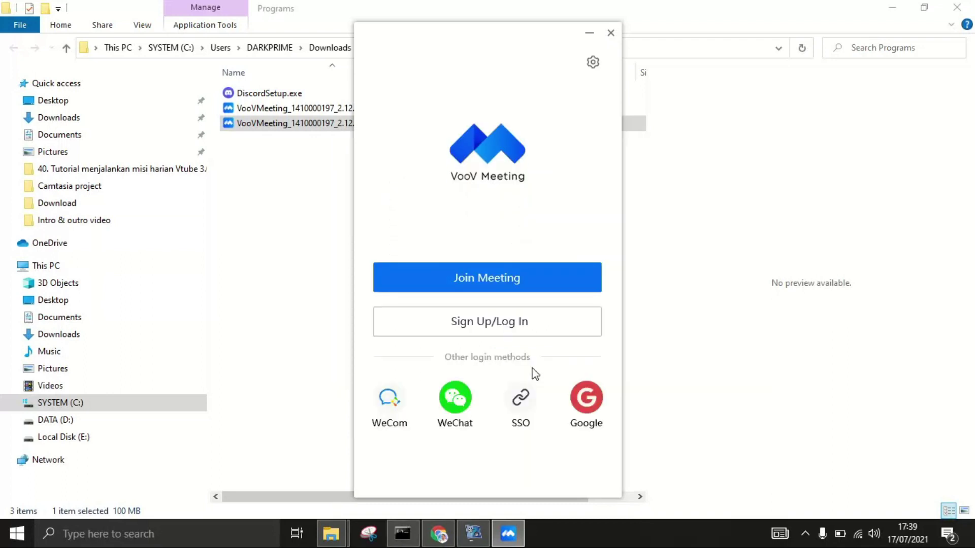
pyautogui.moveTo(481, 37); pyautogui.dragTo(455, 8)
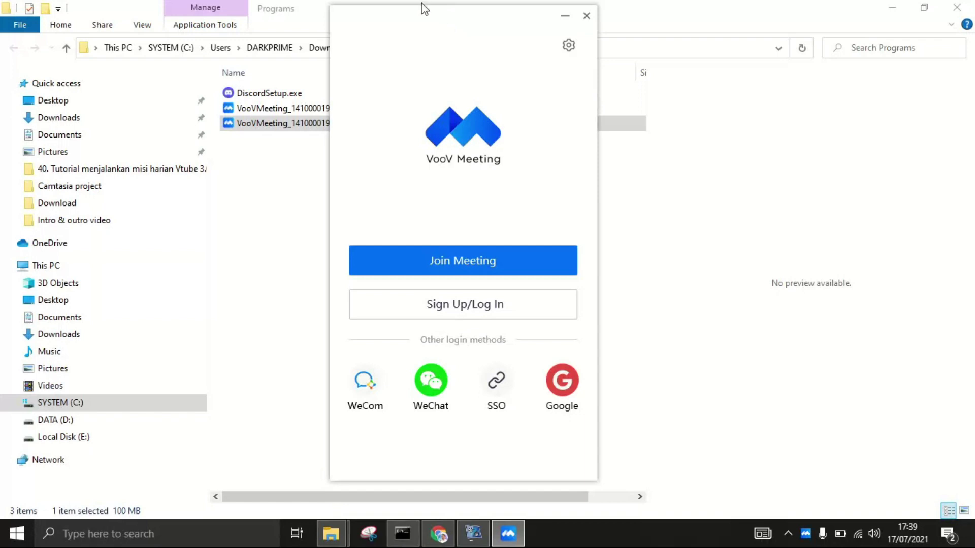
pyautogui.moveTo(440, 19); pyautogui.dragTo(450, 20)
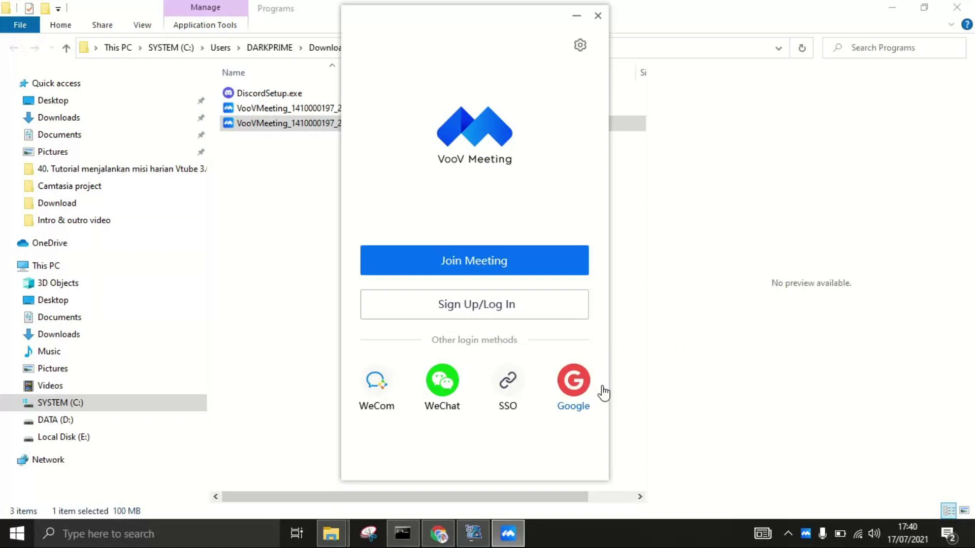
pyautogui.click(576, 386)
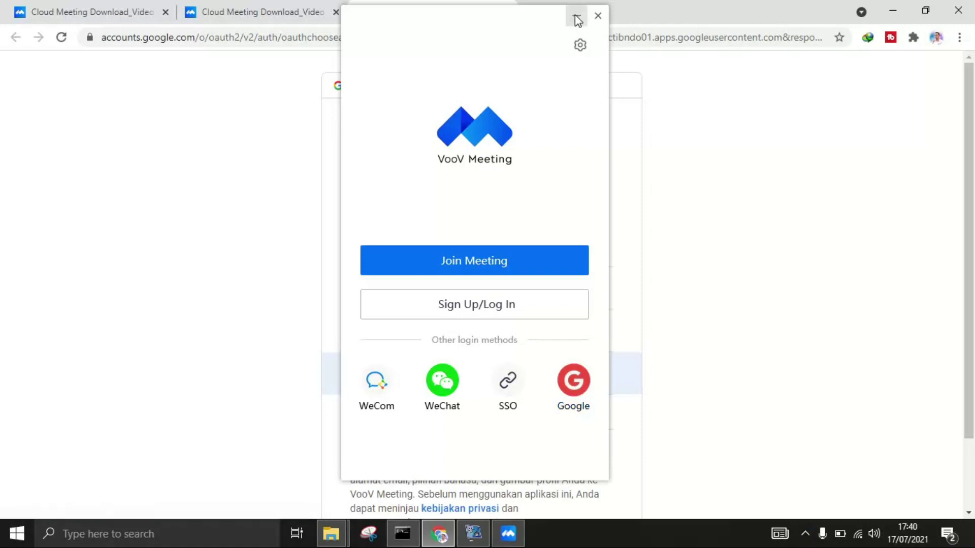
pyautogui.moveTo(503, 23); pyautogui.dragTo(819, 30)
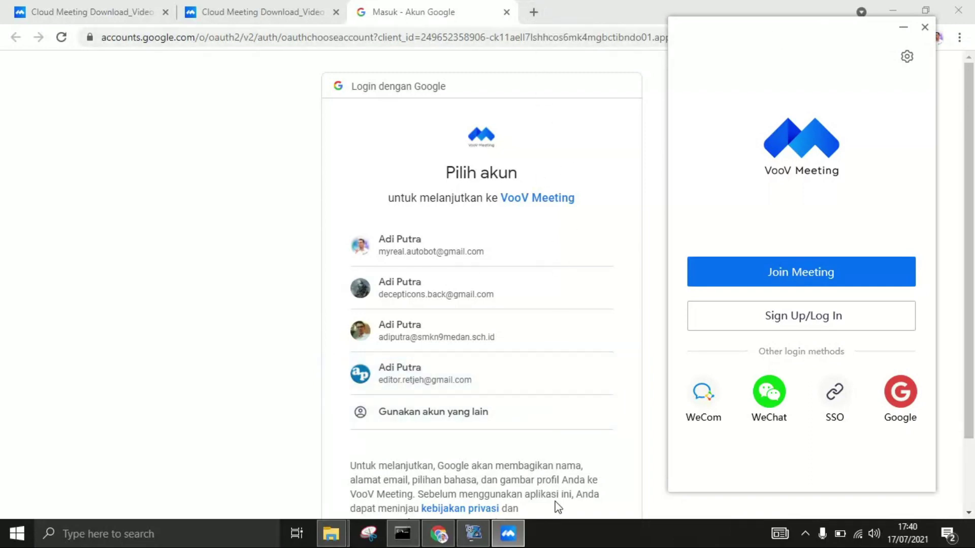
# Choose the school Google account for VooV Meeting, enter the account password, and submit the sign-in
pyautogui.click(392, 333)
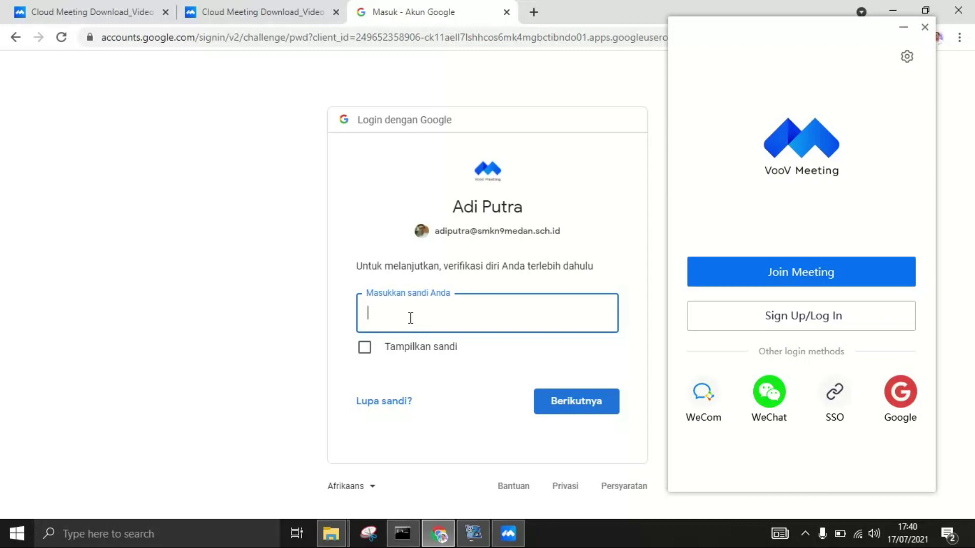
pyautogui.write('•••••••••••')
pyautogui.press('Tab')
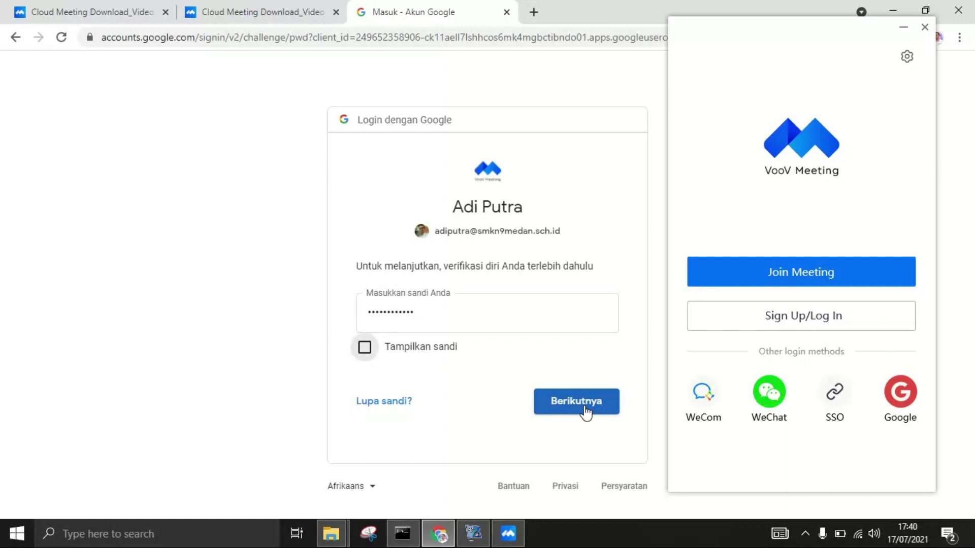
pyautogui.click(585, 407)
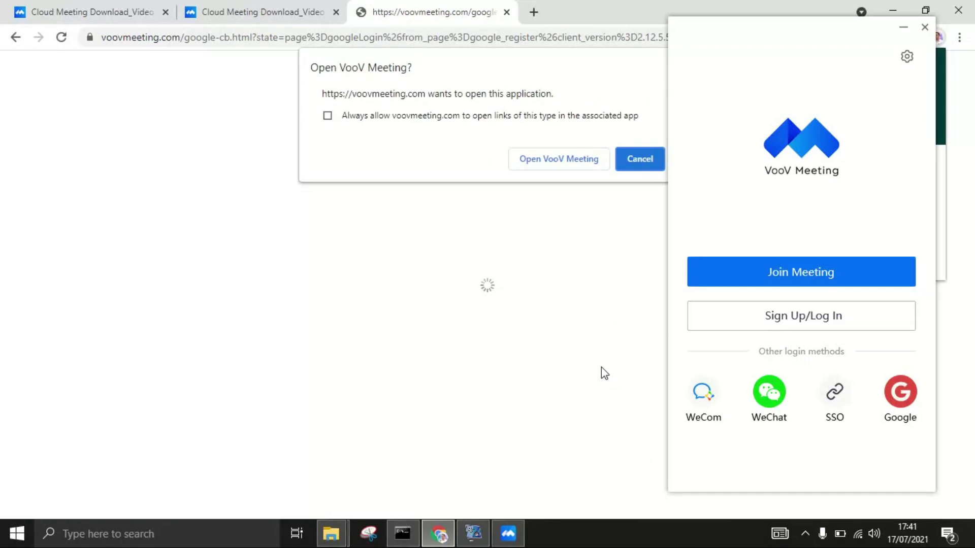
# Allow the browser to open VooV Meeting for the Google login, keeping the app window clear of the permission prompt
pyautogui.moveTo(775, 35); pyautogui.dragTo(801, 25)
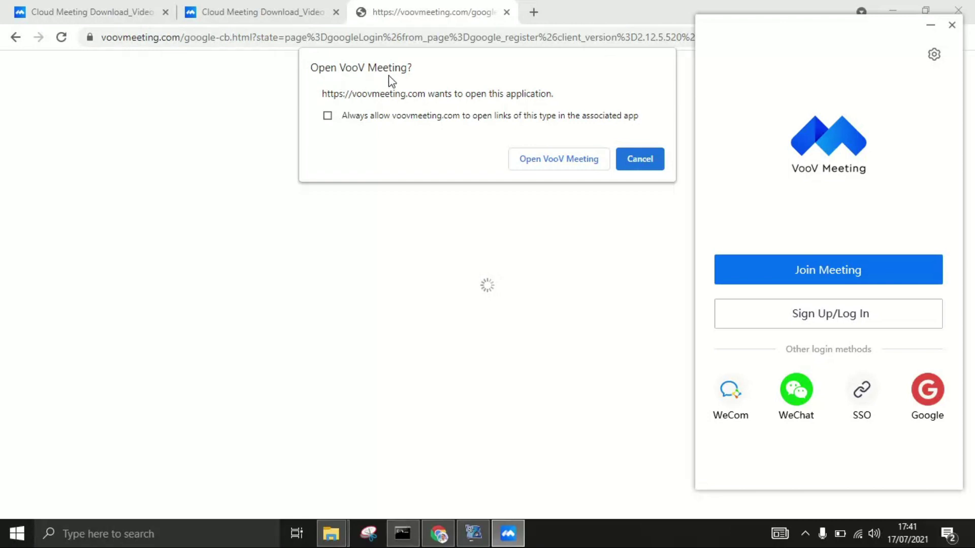
pyautogui.click(584, 159)
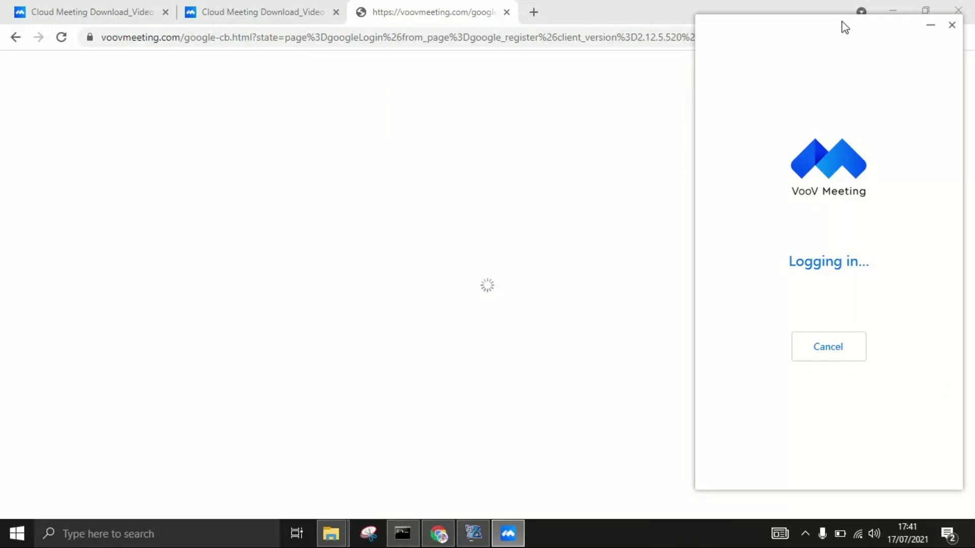
pyautogui.moveTo(801, 24); pyautogui.dragTo(474, 21)
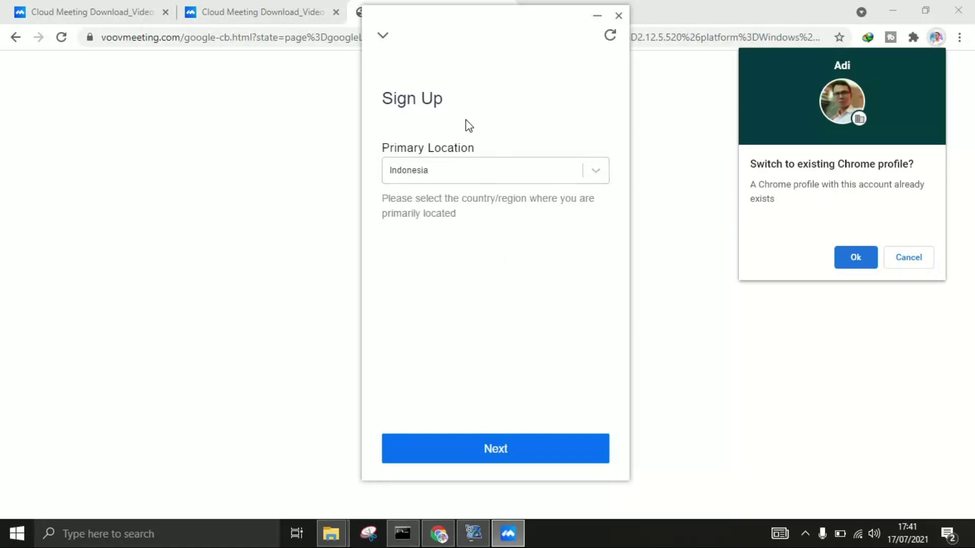
# Keep Indonesia as the primary location, continue the sign-up, and decline switching to the existing Chrome profile
pyautogui.click(512, 175)
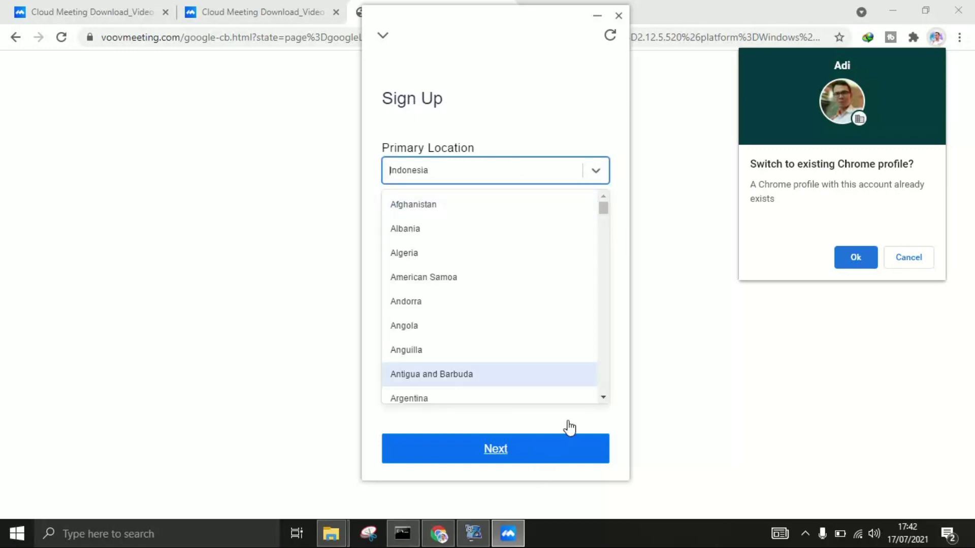
pyautogui.click(596, 172)
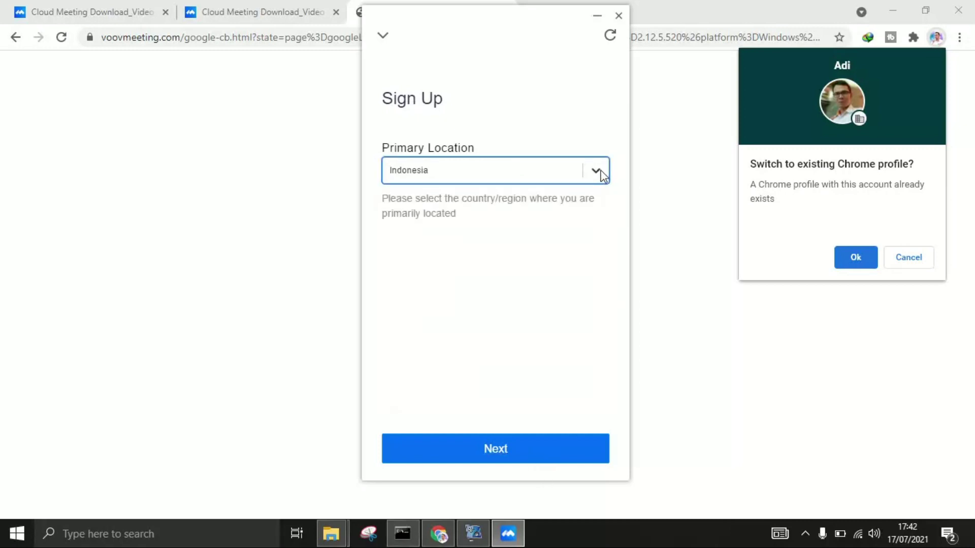
pyautogui.click(599, 172)
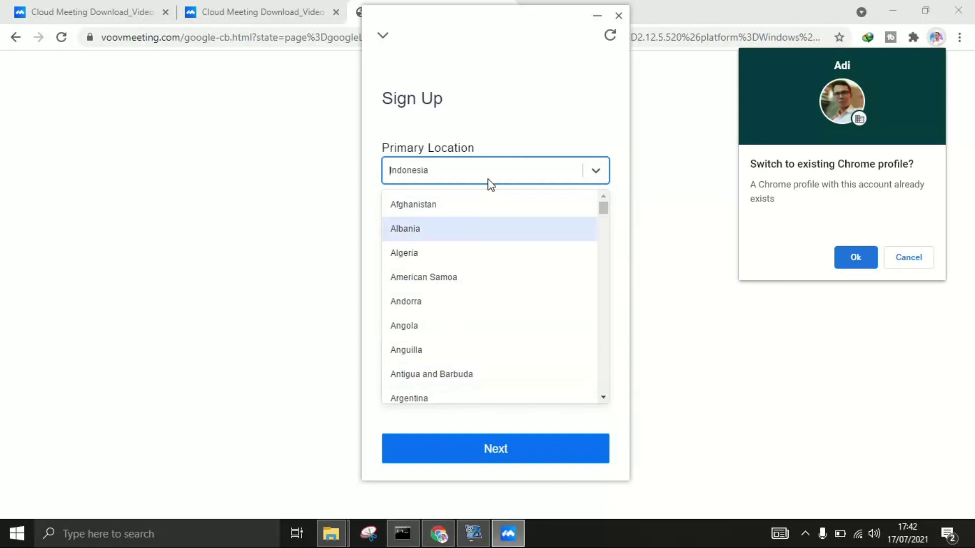
pyautogui.click(518, 109)
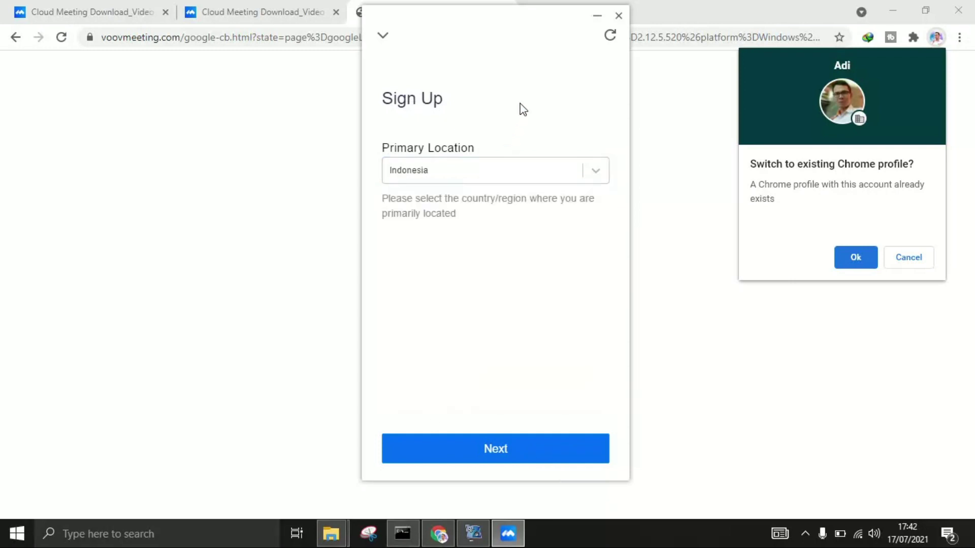
pyautogui.click(552, 459)
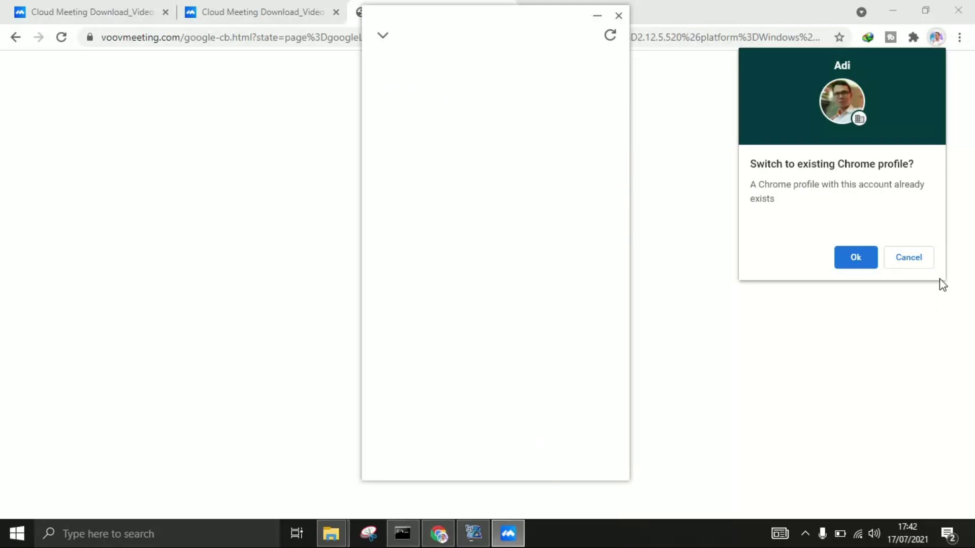
pyautogui.click(924, 264)
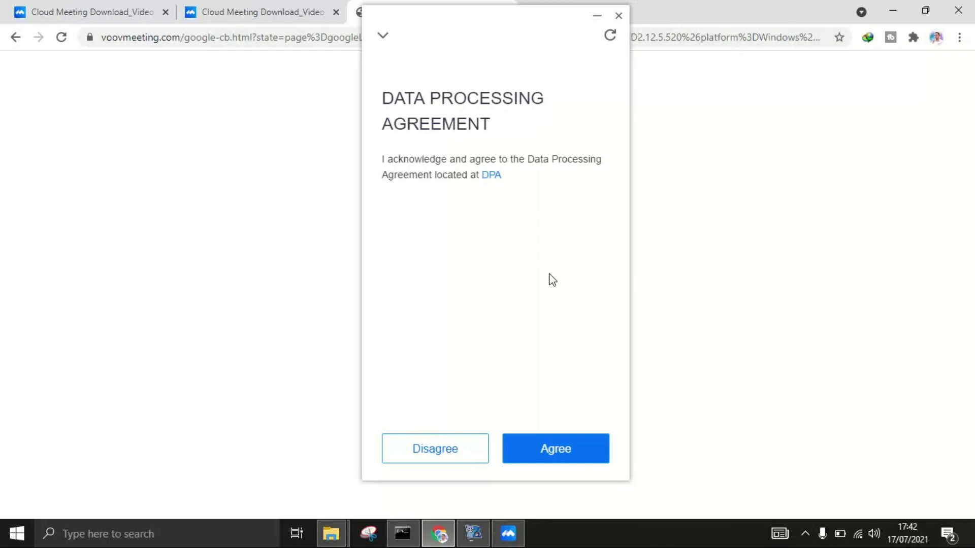
# Agree to the Data Processing Agreement, Service Agreement and Privacy Policy, and complete the VooV Meeting sign-up
pyautogui.click(558, 452)
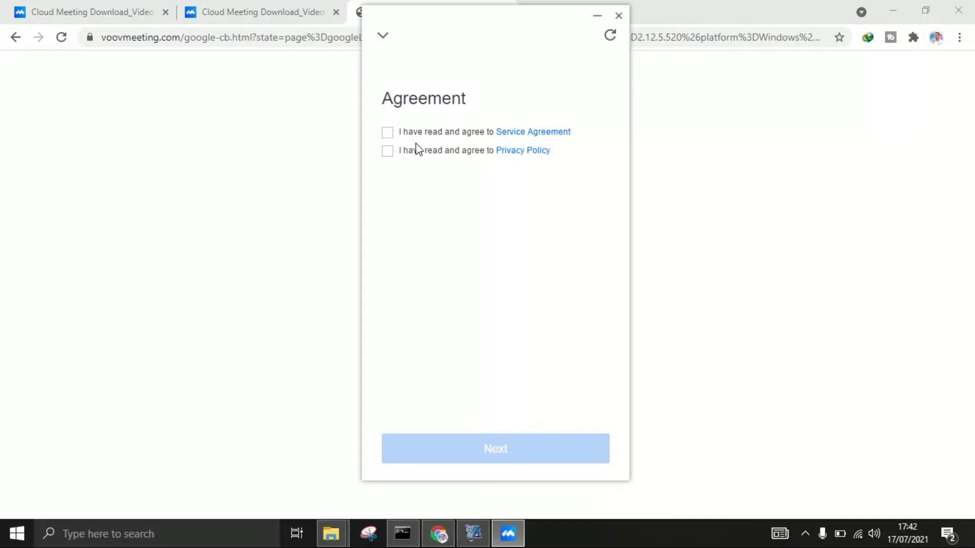
pyautogui.click(388, 134)
pyautogui.click(389, 155)
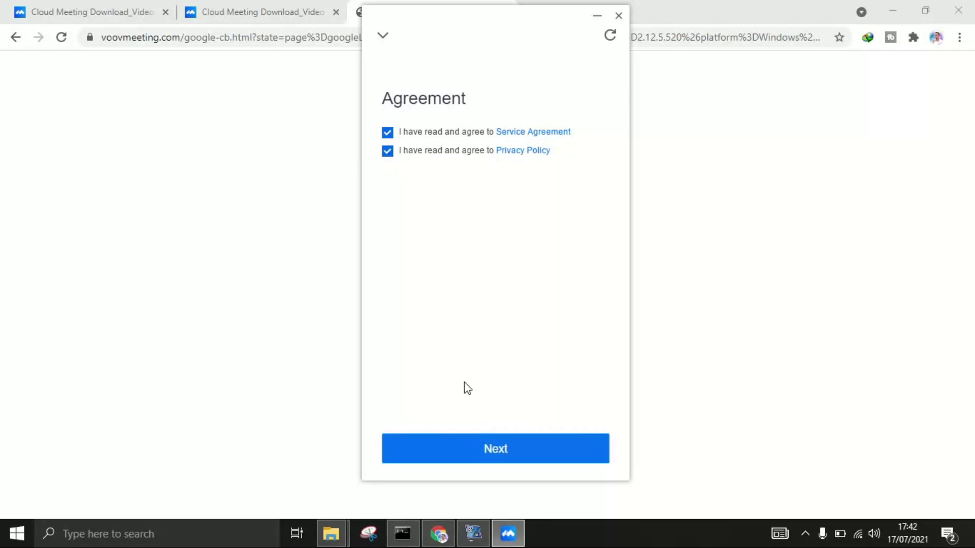
pyautogui.click(522, 456)
pyautogui.click(528, 456)
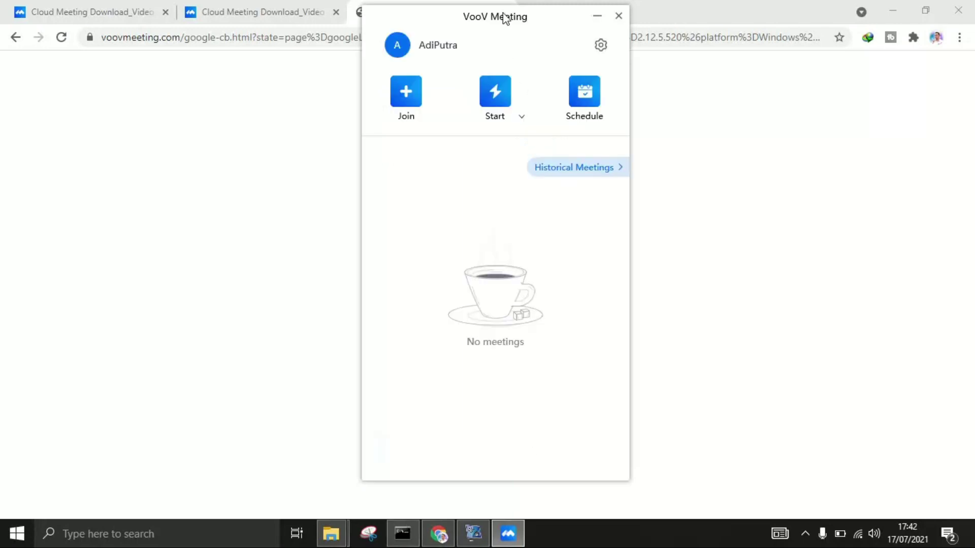
pyautogui.moveTo(505, 17); pyautogui.dragTo(472, 47)
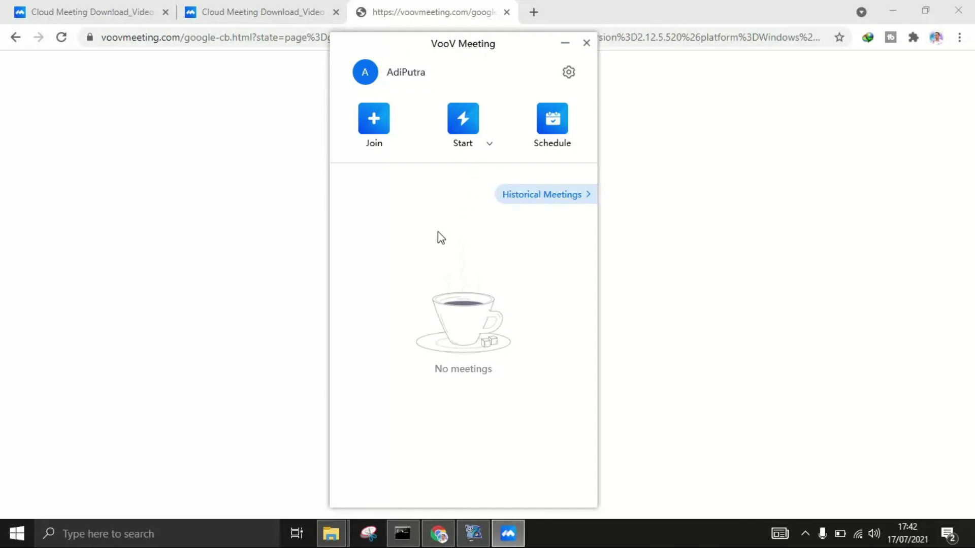
# Examine the Join Meeting form, including its name field and the option to turn on video when joining, and close it
pyautogui.click(373, 123)
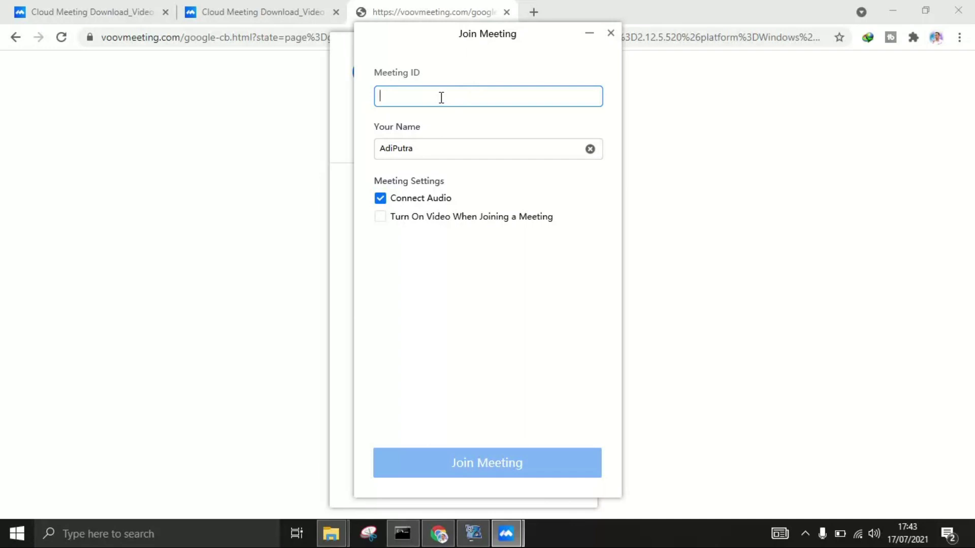
pyautogui.click(428, 153)
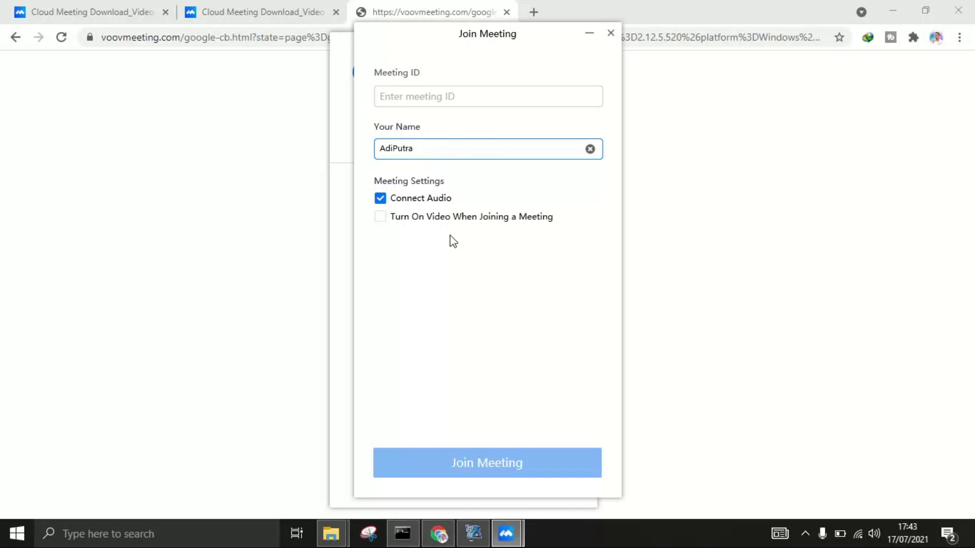
pyautogui.click(383, 218)
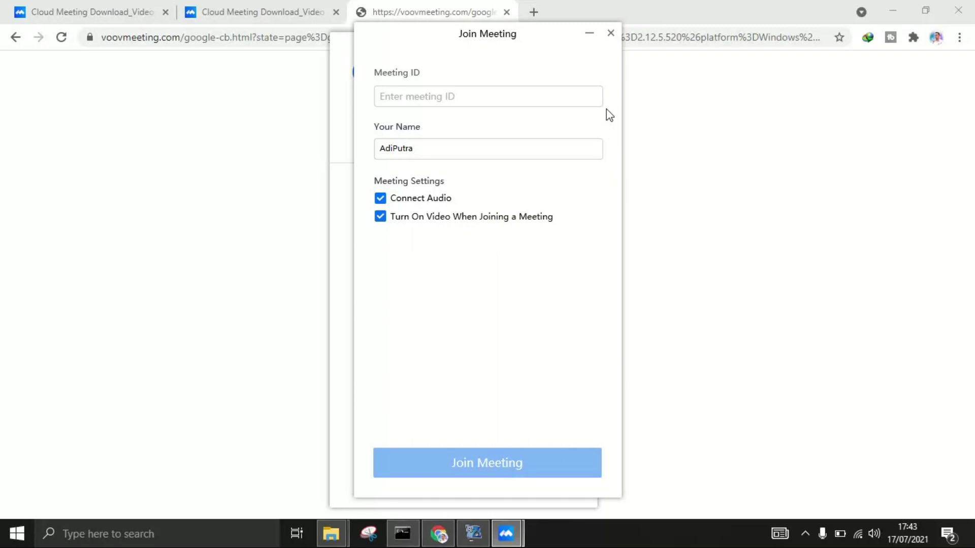
pyautogui.click(610, 35)
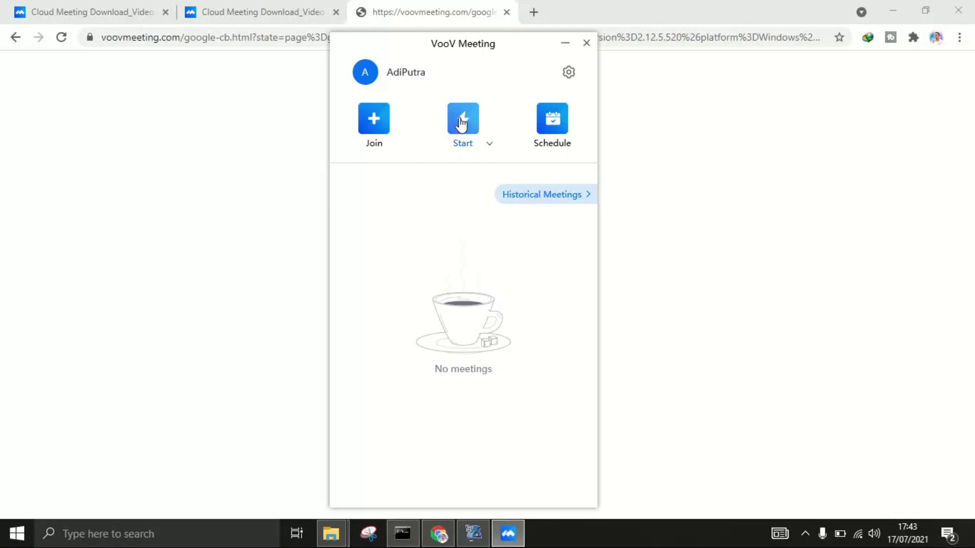
# Enable Start Video and Use Personal Meeting ID for new meetings, and start a meeting
pyautogui.click(489, 145)
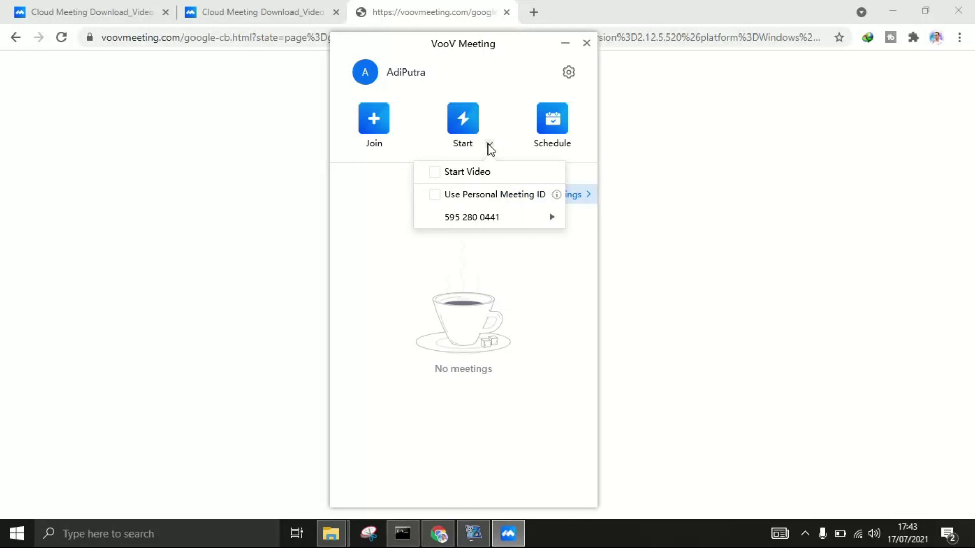
pyautogui.click(480, 178)
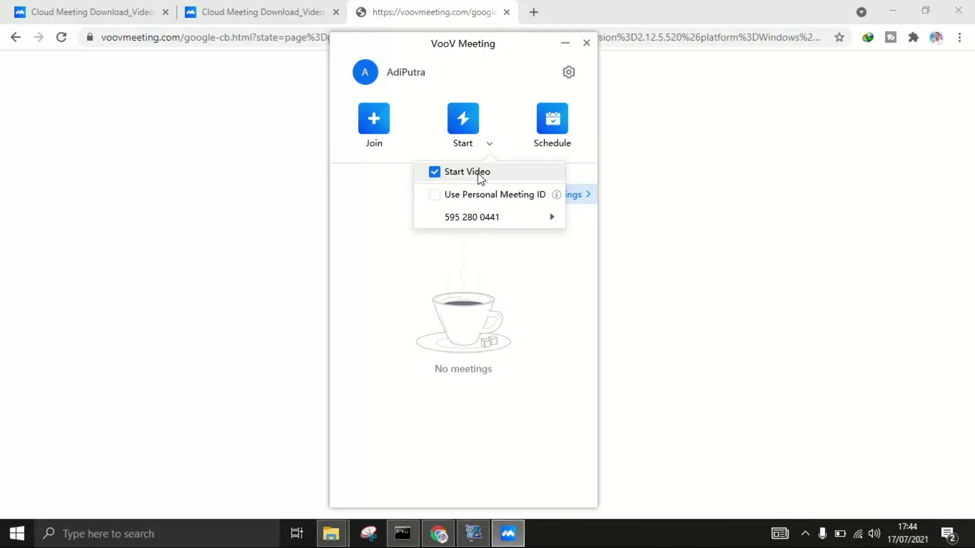
pyautogui.click(493, 199)
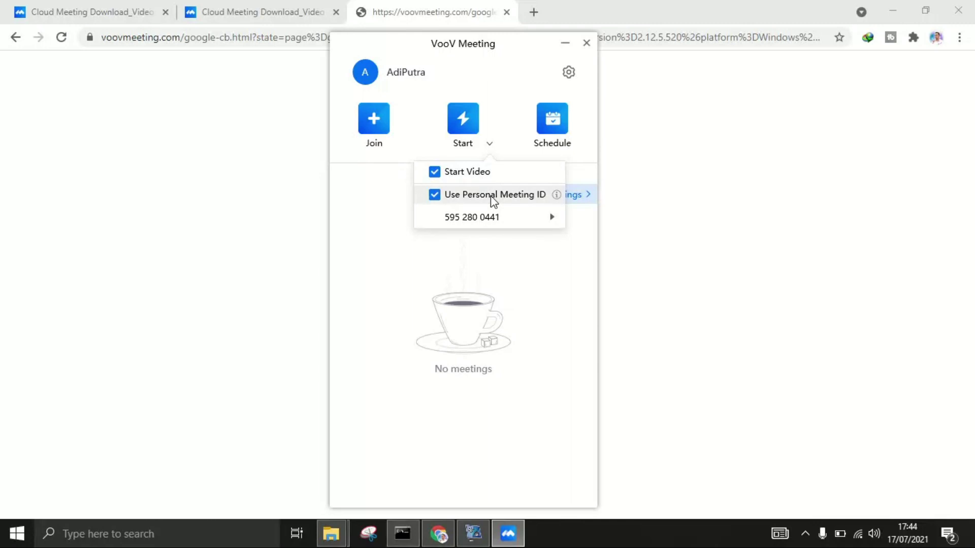
pyautogui.moveTo(516, 221)
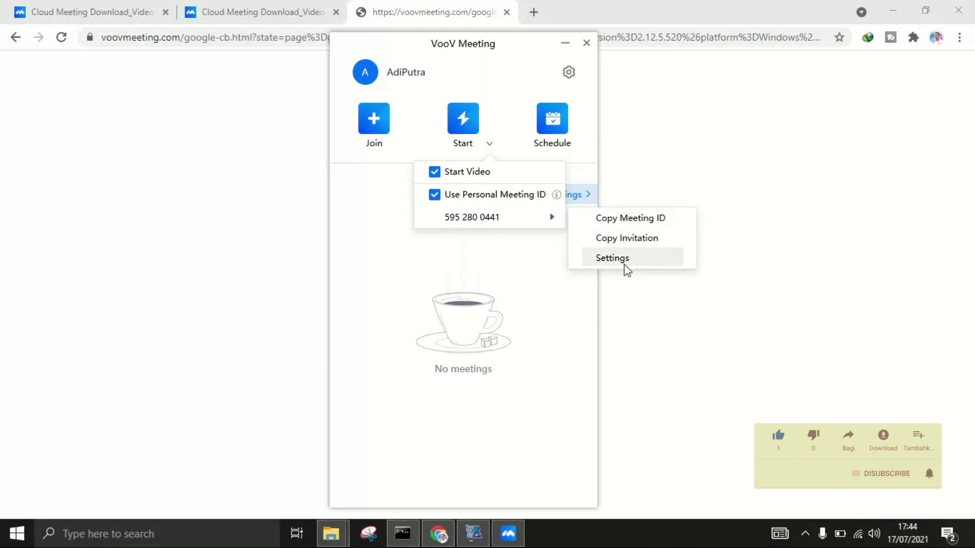
pyautogui.click(612, 258)
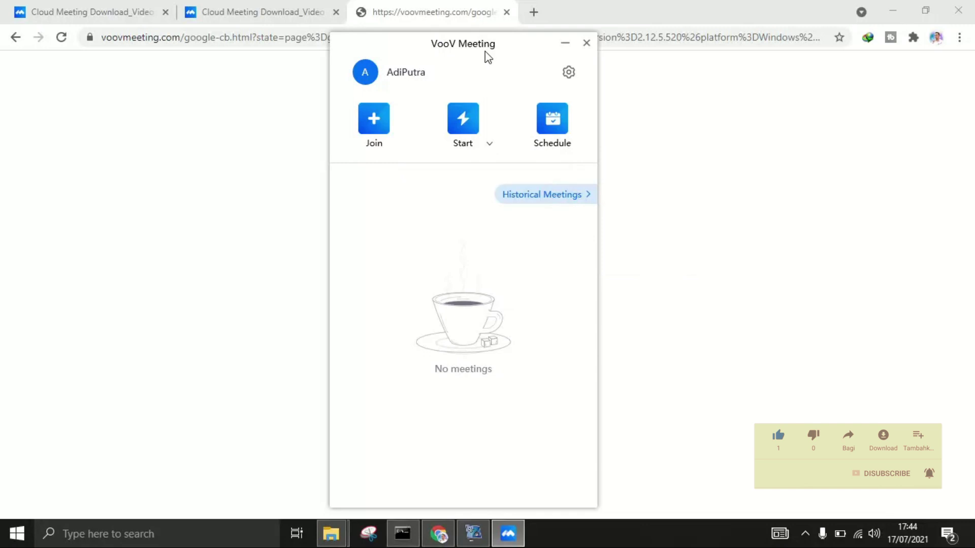
pyautogui.click(463, 122)
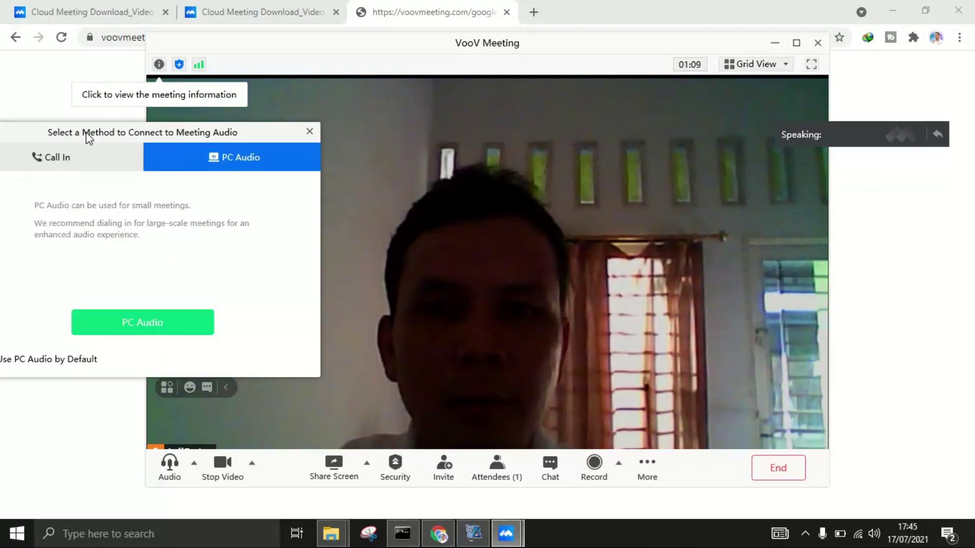
# Connect to the meeting audio through PC Audio and make it the default audio method
pyautogui.moveTo(87, 132); pyautogui.dragTo(439, 146)
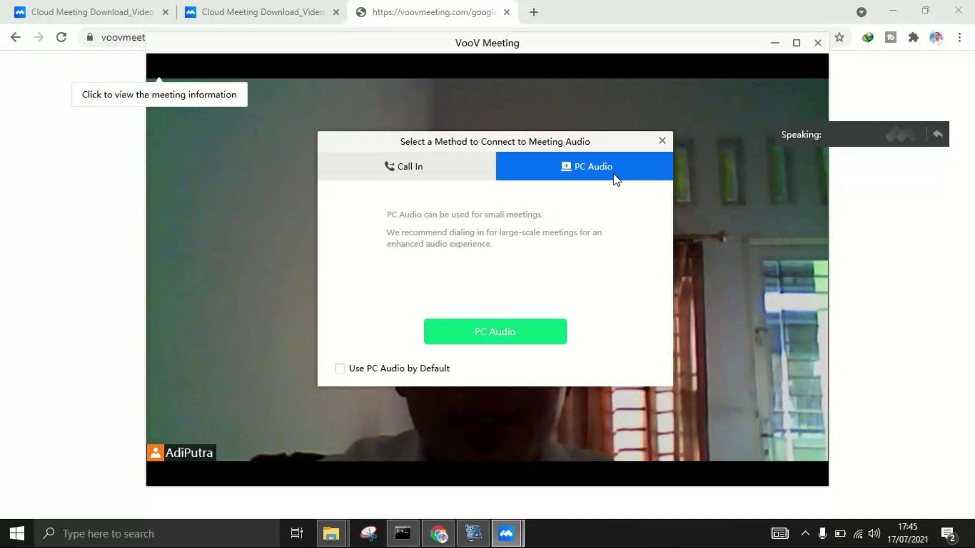
pyautogui.click(339, 369)
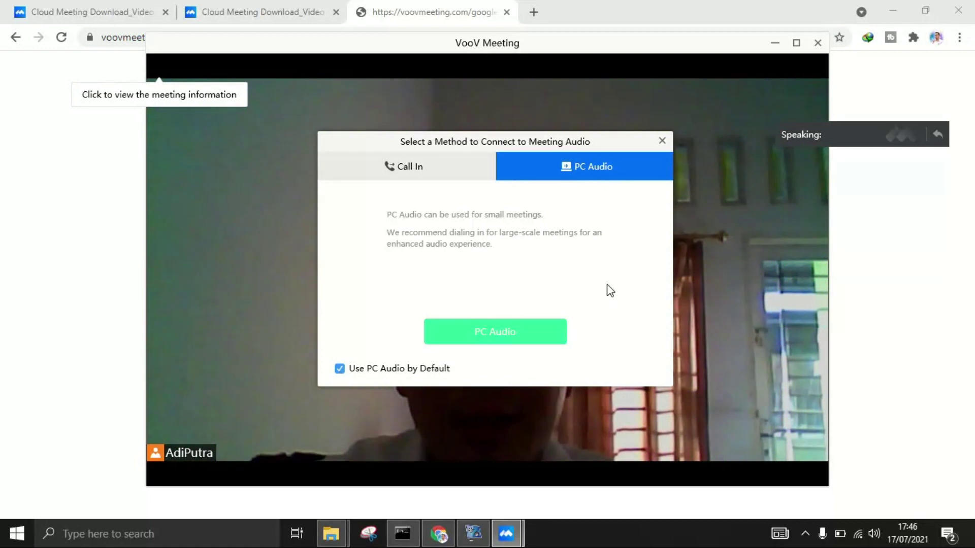
pyautogui.click(531, 332)
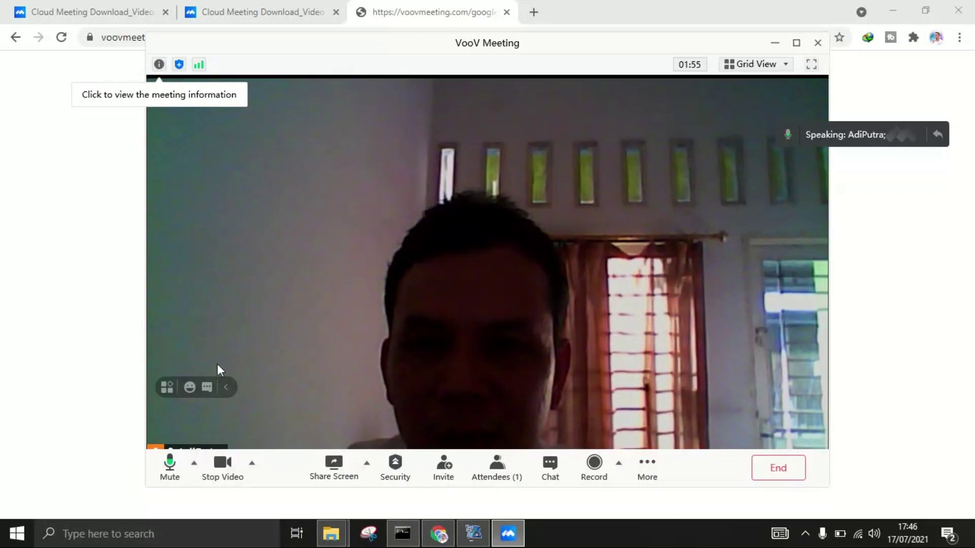
# Mute the microphone and stop the camera video in the meeting
pyautogui.click(170, 475)
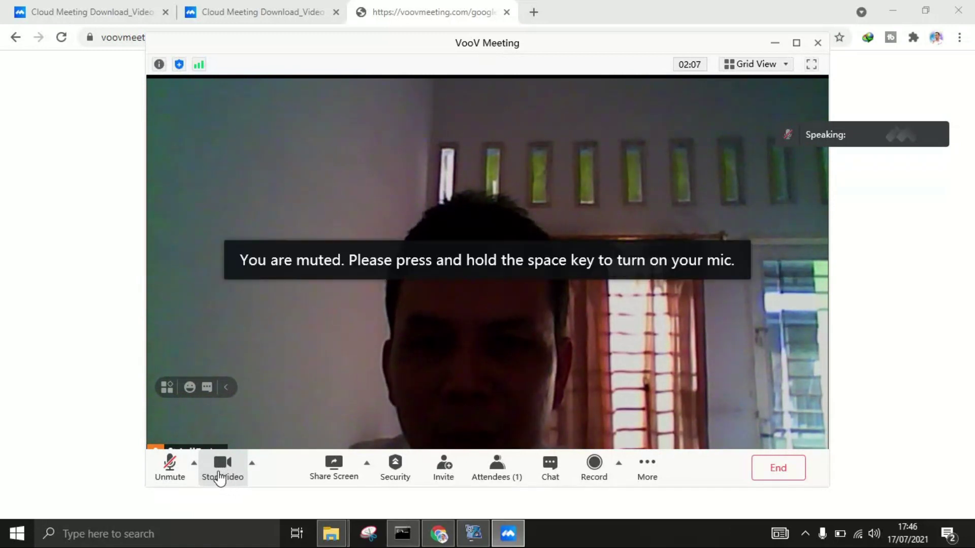
pyautogui.click(221, 477)
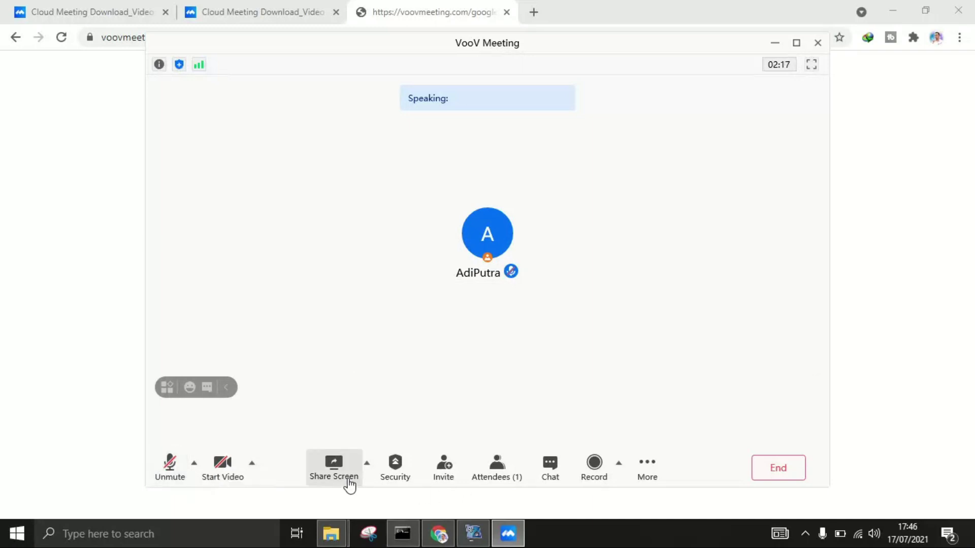
# Examine the meeting's screen sharing settings and permissions, and its security options for meeting management and attendees
pyautogui.click(366, 464)
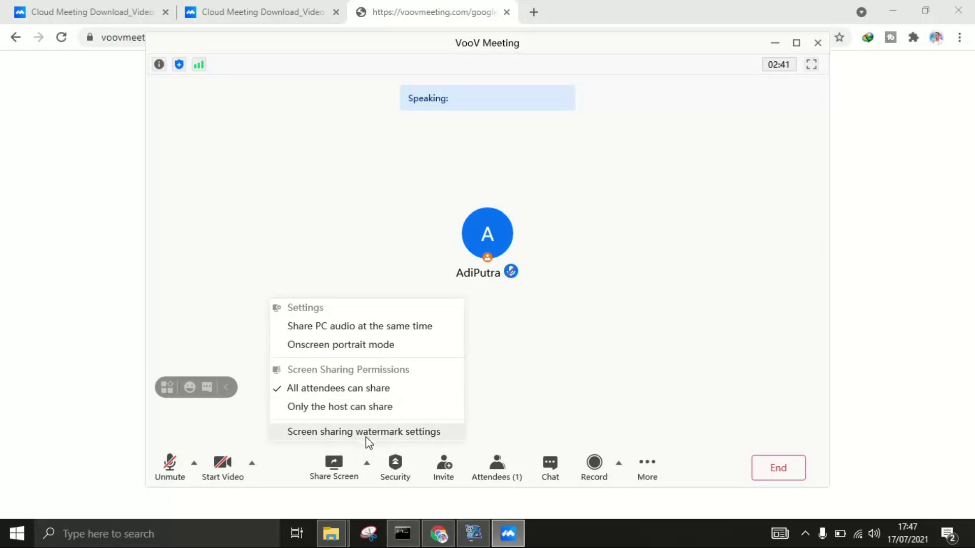
pyautogui.click(367, 466)
pyautogui.click(367, 466)
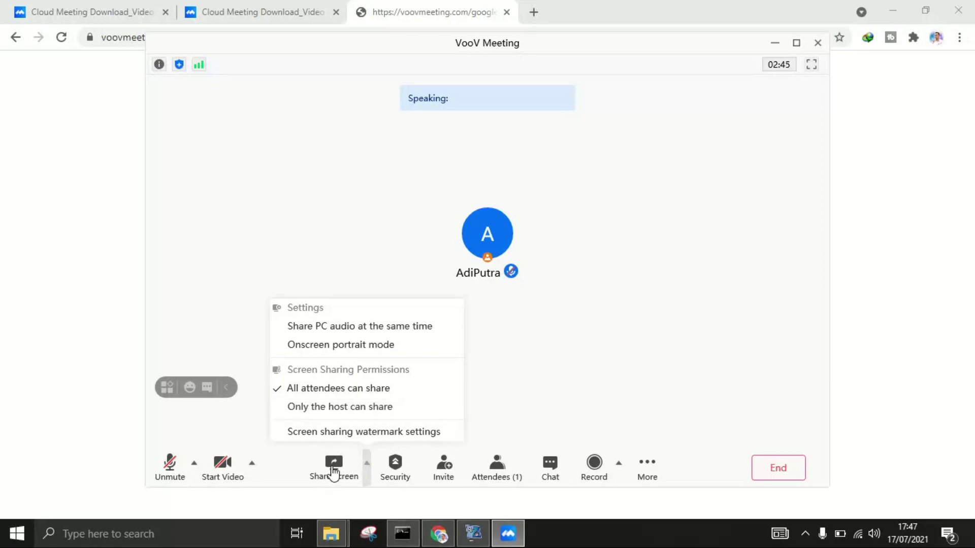
pyautogui.click(420, 499)
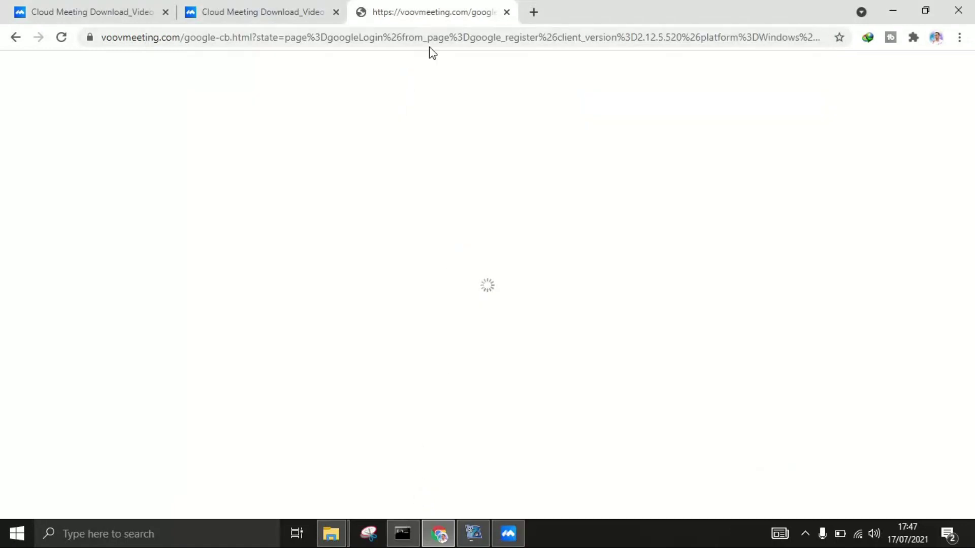
pyautogui.click(506, 537)
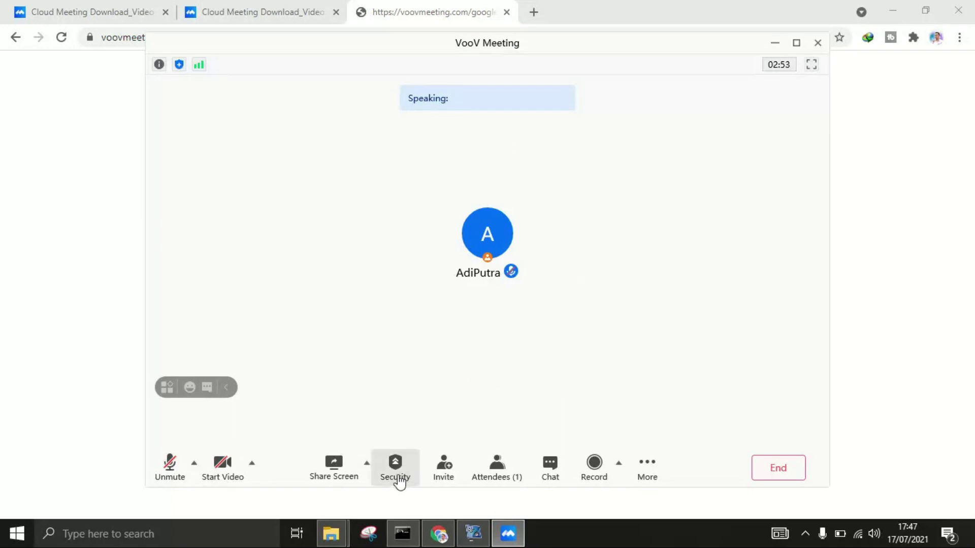
pyautogui.click(398, 474)
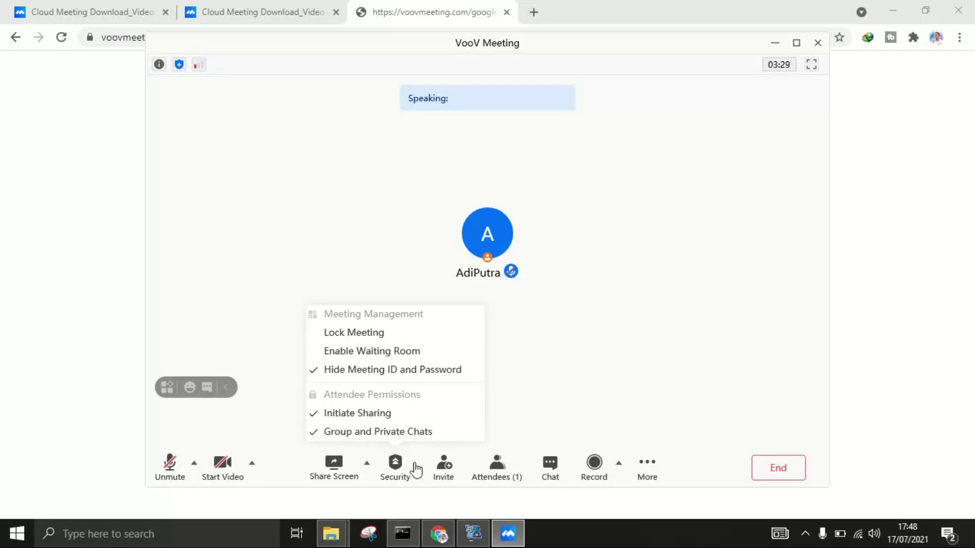
# Open the meeting invitation and copy its details to the clipboard
pyautogui.click(447, 478)
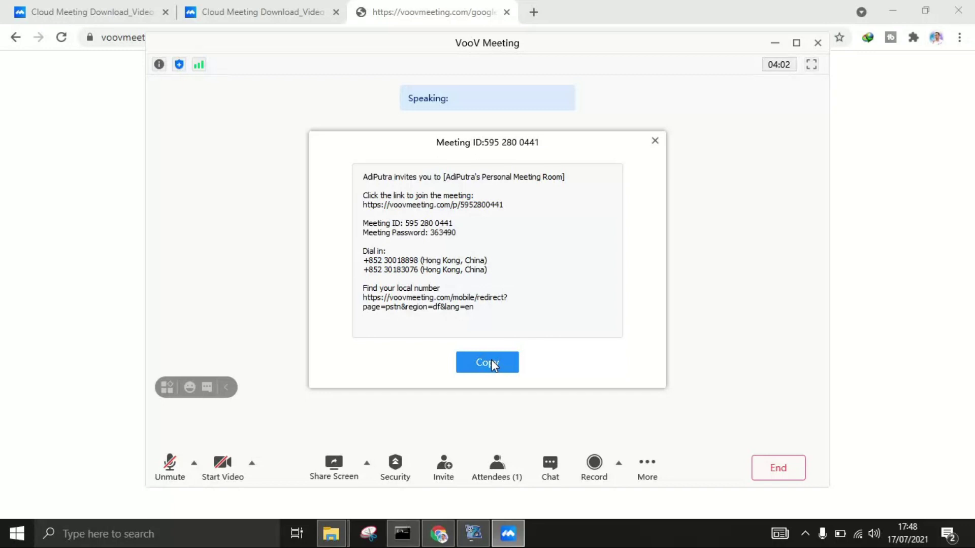
pyautogui.click(492, 364)
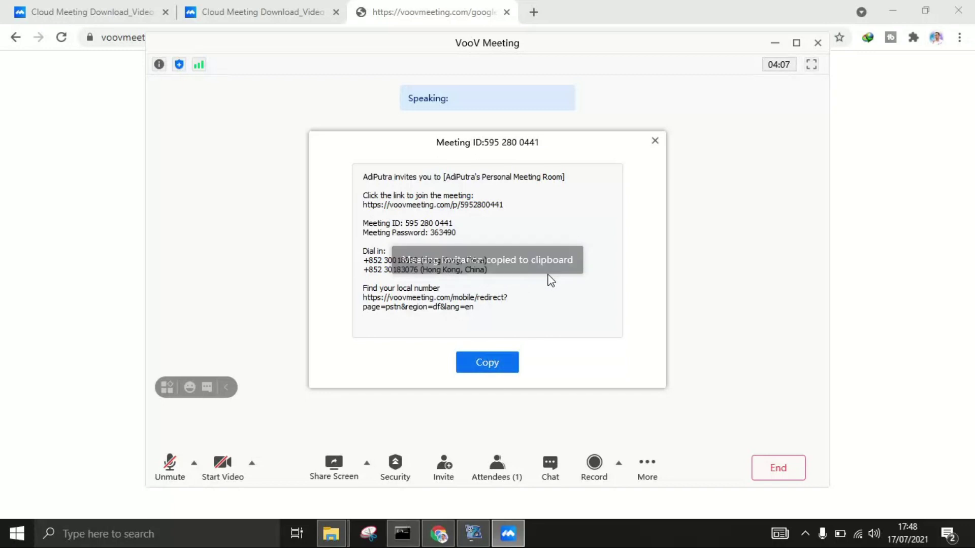
# Paste the copied invitation, including the meeting password, into a new Notepad document, and return to VooV Meeting to dismiss the invitation
pyautogui.click(16, 533)
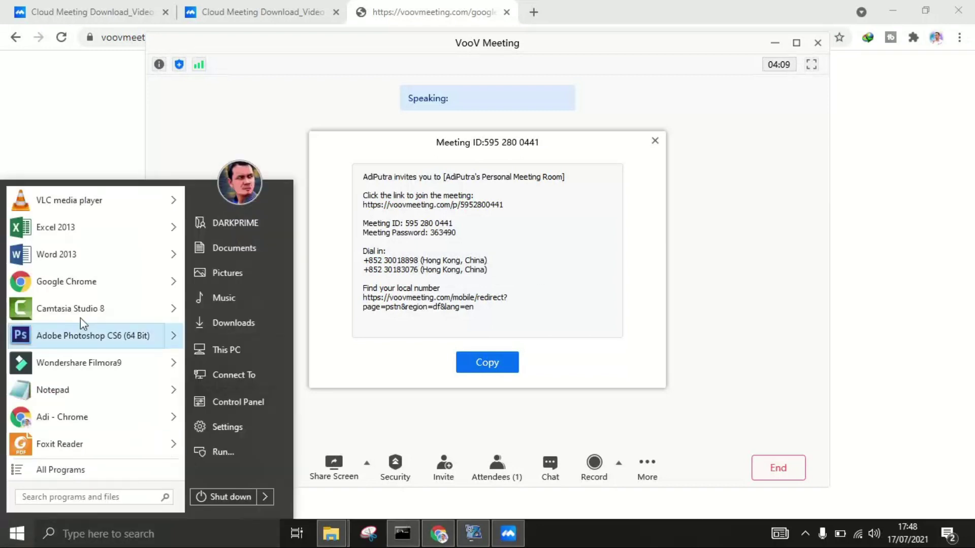
pyautogui.click(87, 388)
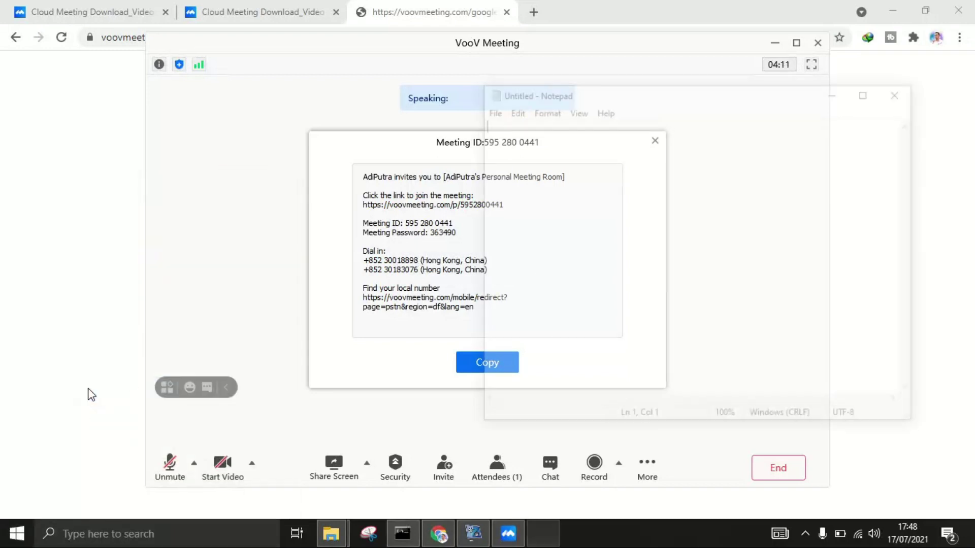
pyautogui.hotkey('ctrl', 'v')
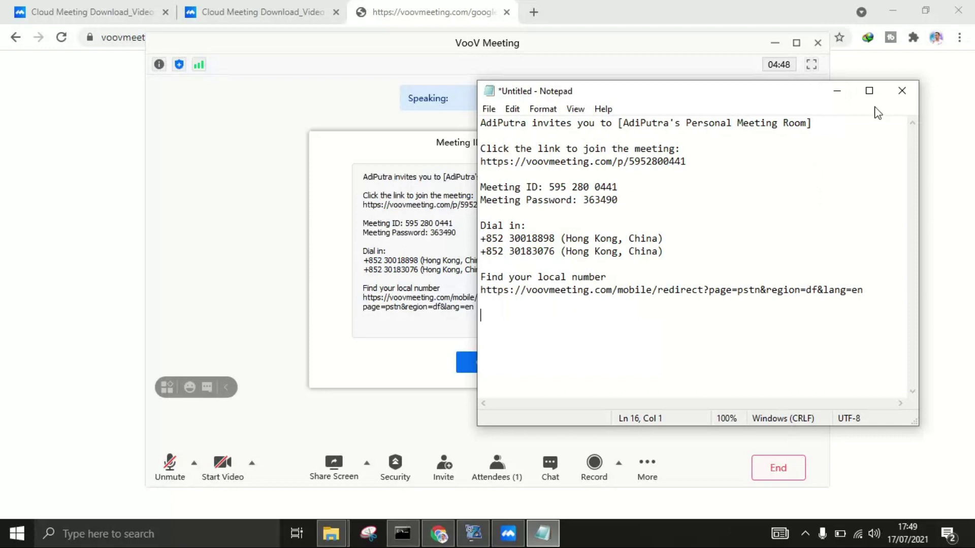
pyautogui.click(846, 97)
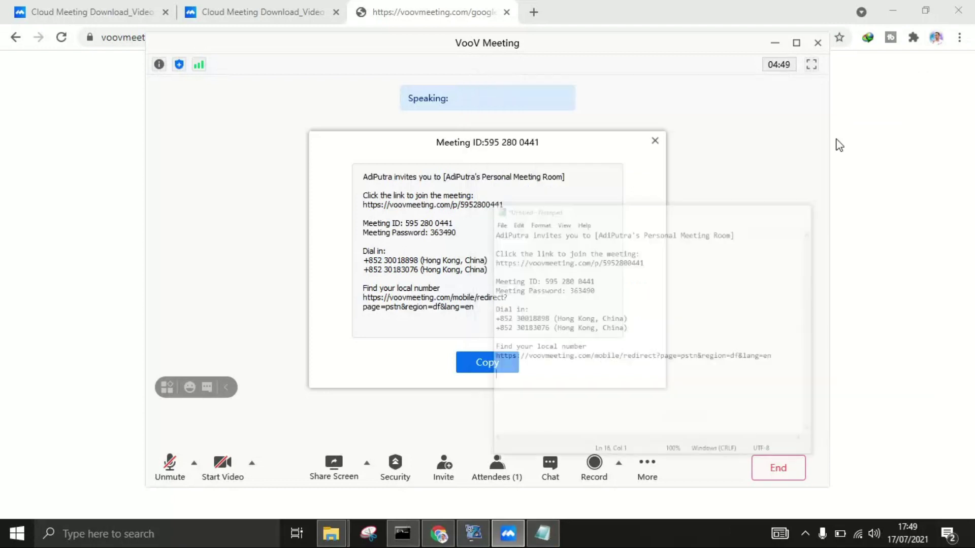
pyautogui.click(656, 144)
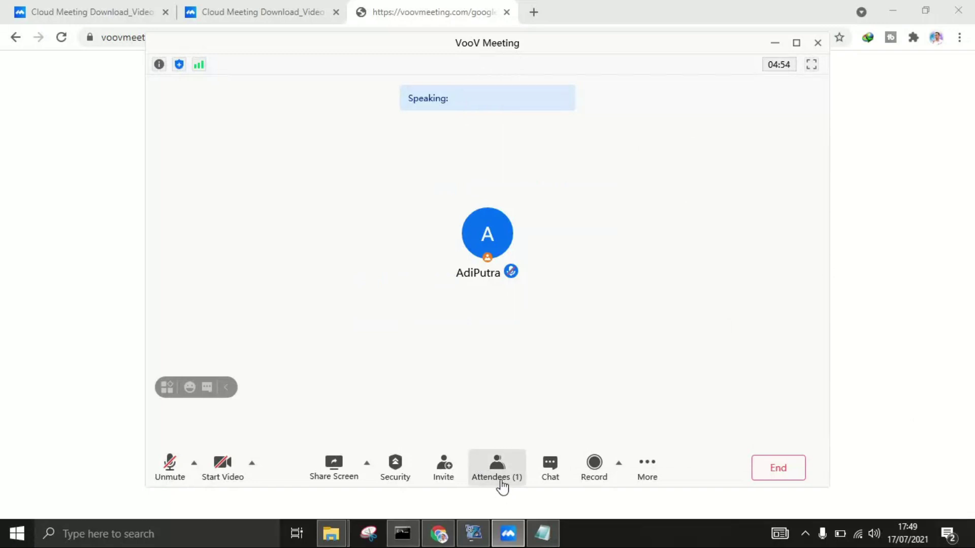
# Show the meeting's attendee list with the host's entry, and open the meeting chat alongside it
pyautogui.click(502, 480)
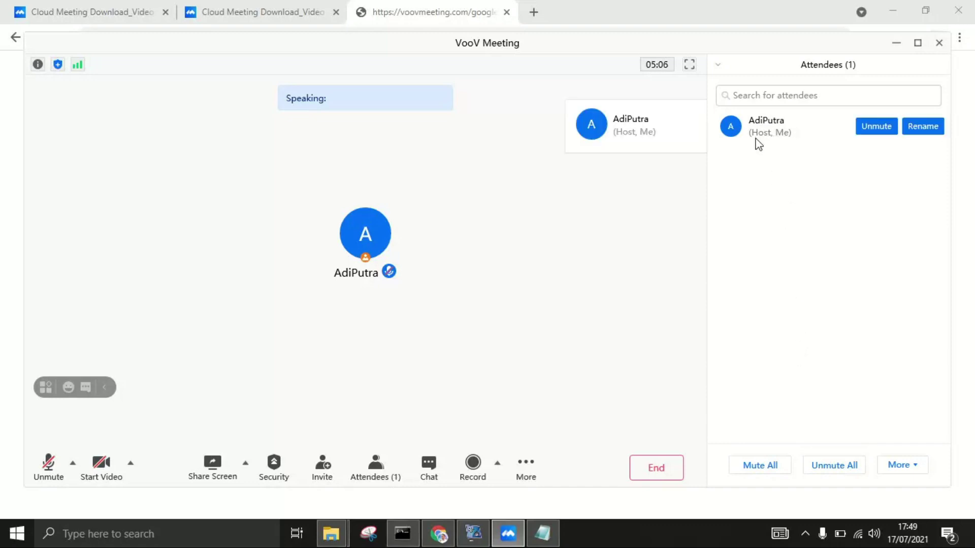
pyautogui.moveTo(788, 138)
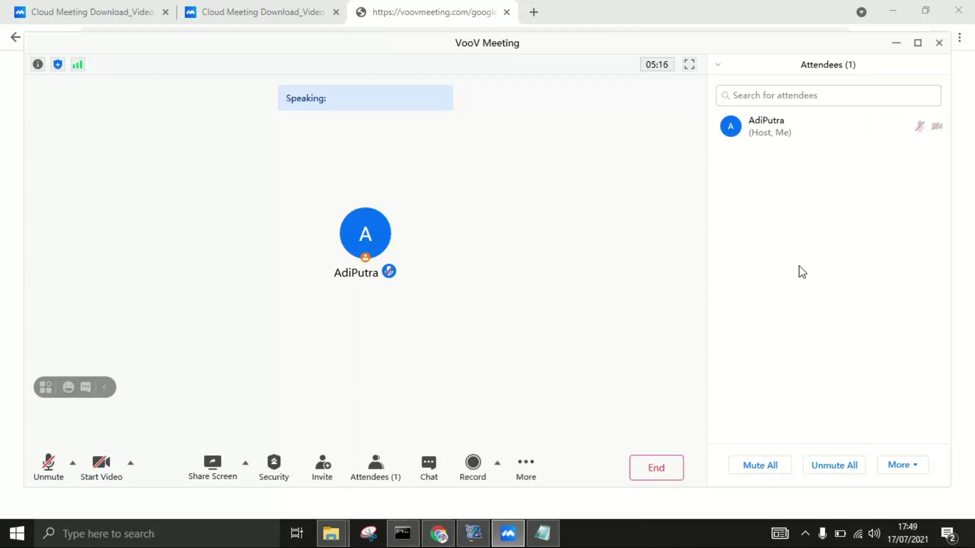
pyautogui.click(430, 476)
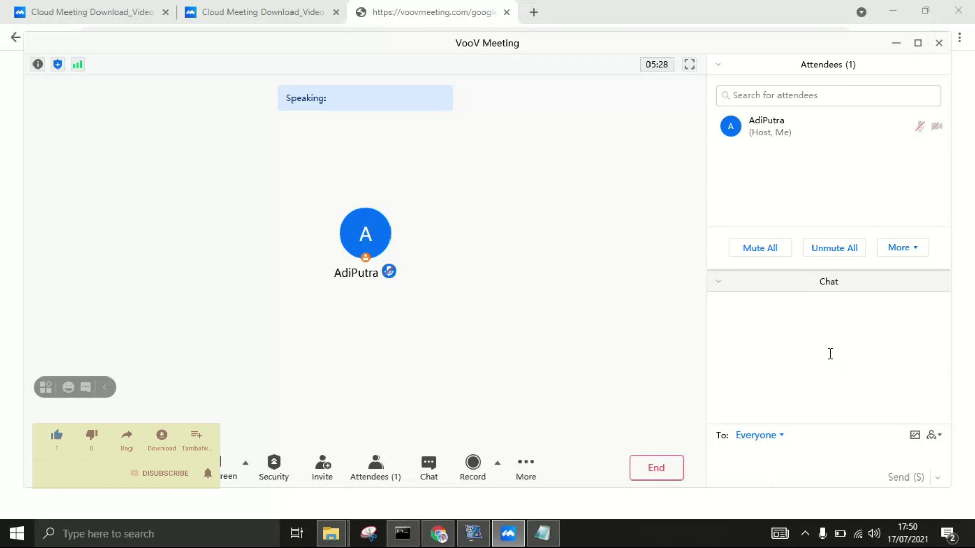
# Examine the local recording settings and permissions, and the additional meeting options for breakout rooms, emoji and settings
pyautogui.click(497, 463)
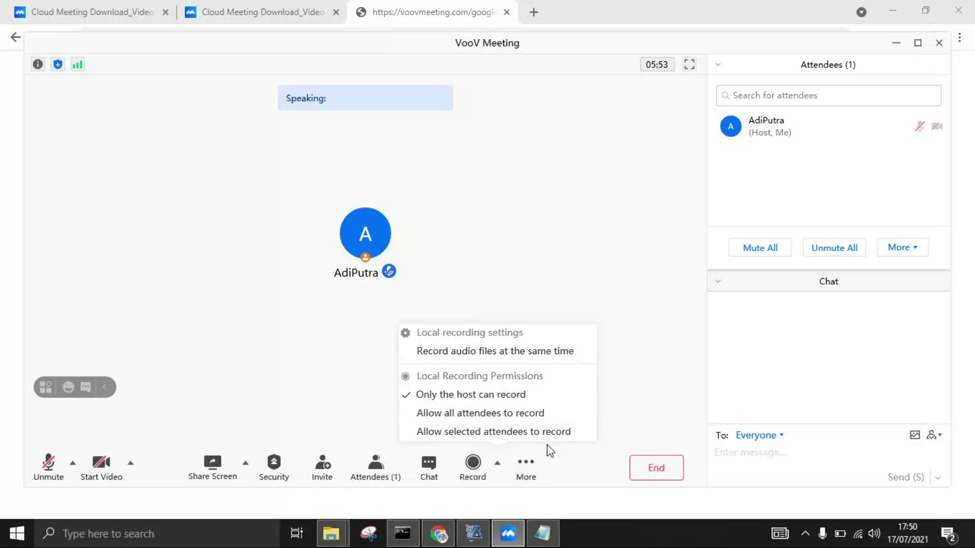
pyautogui.click(620, 544)
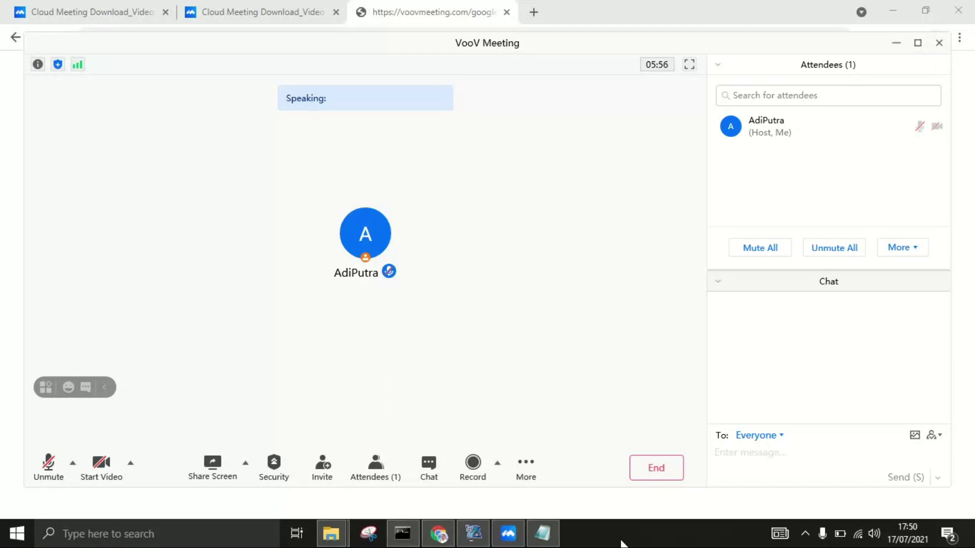
pyautogui.click(537, 471)
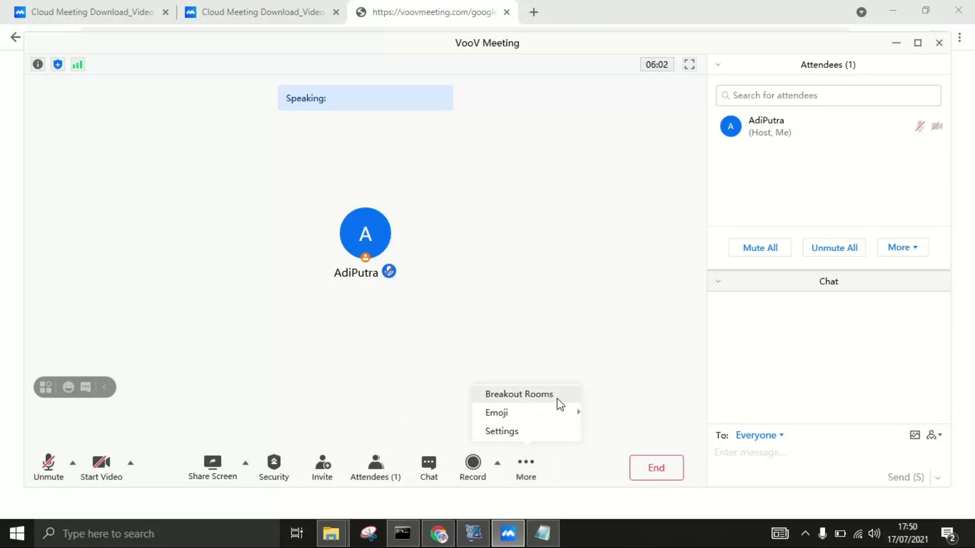
pyautogui.moveTo(549, 413)
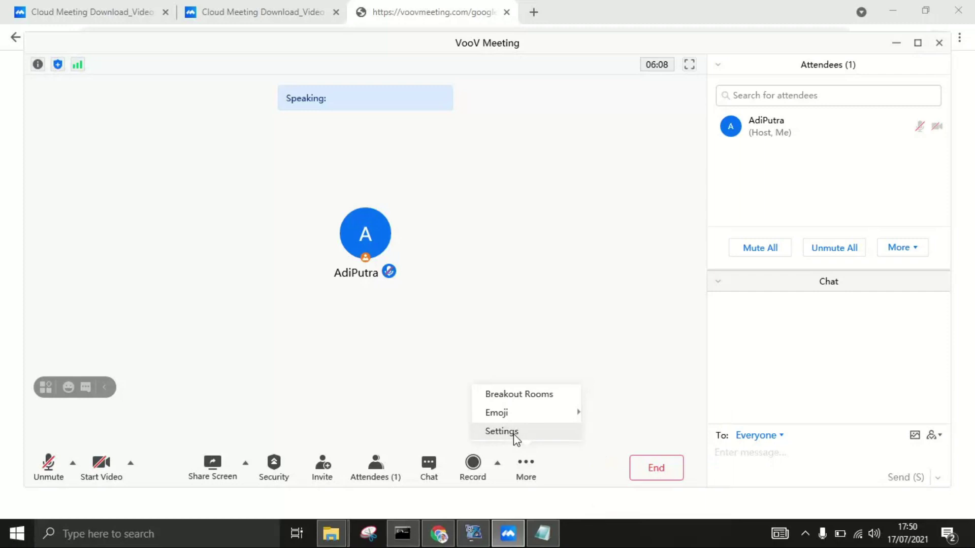
# Switch to Chrome, close the leftover Google sign-in page, and return to the VooV Meeting window
pyautogui.click(625, 517)
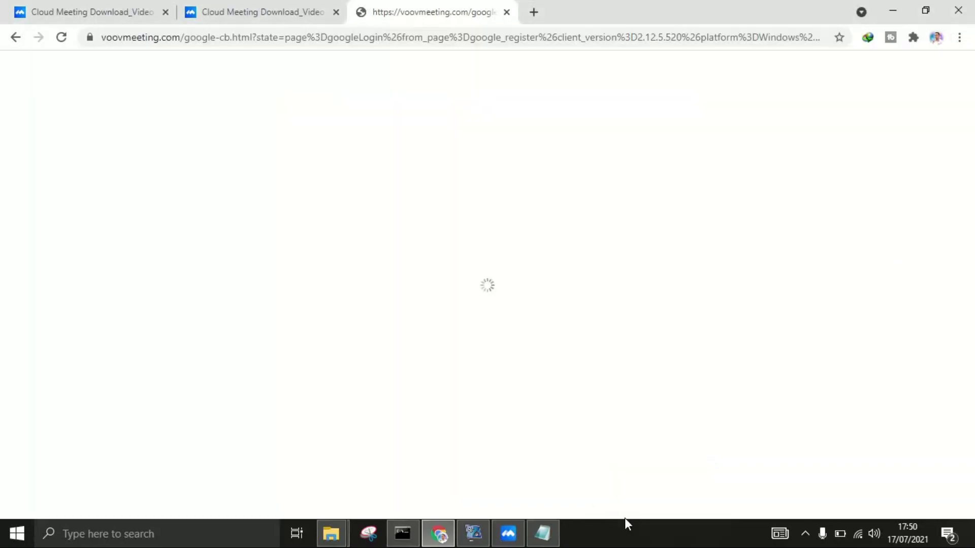
pyautogui.click(507, 12)
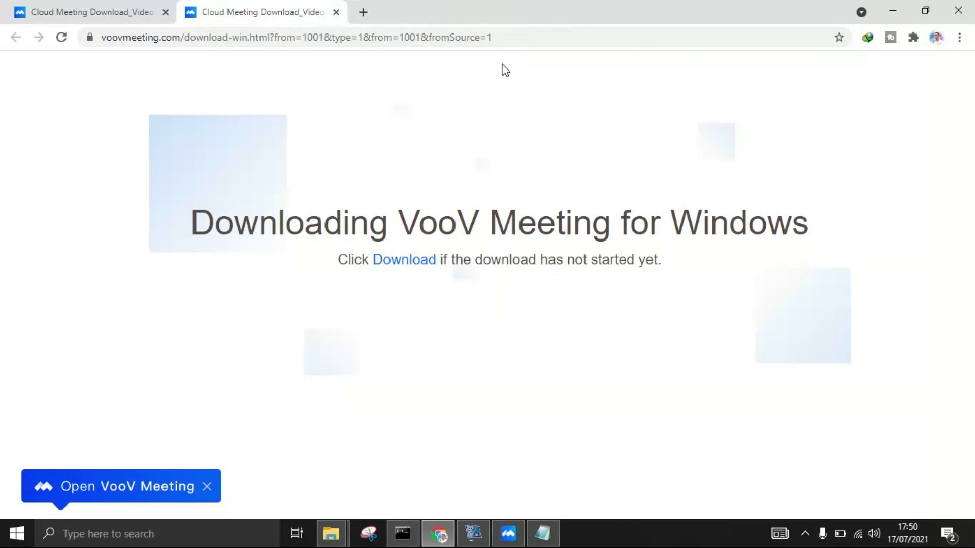
pyautogui.click(509, 539)
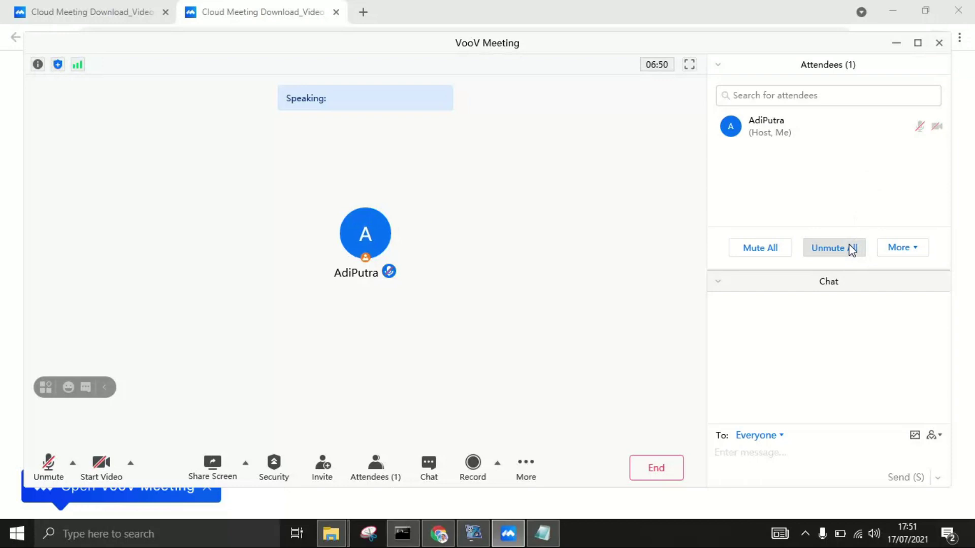
# Examine the additional attendee management options, including the choices for muting attendees upon entry, dismissing the antivirus alert
pyautogui.click(920, 252)
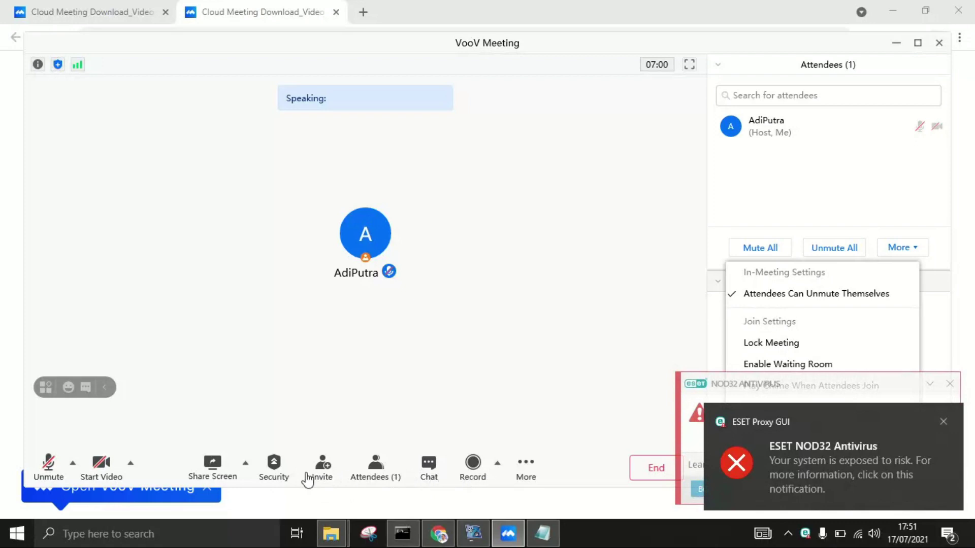
pyautogui.click(949, 384)
pyautogui.click(909, 254)
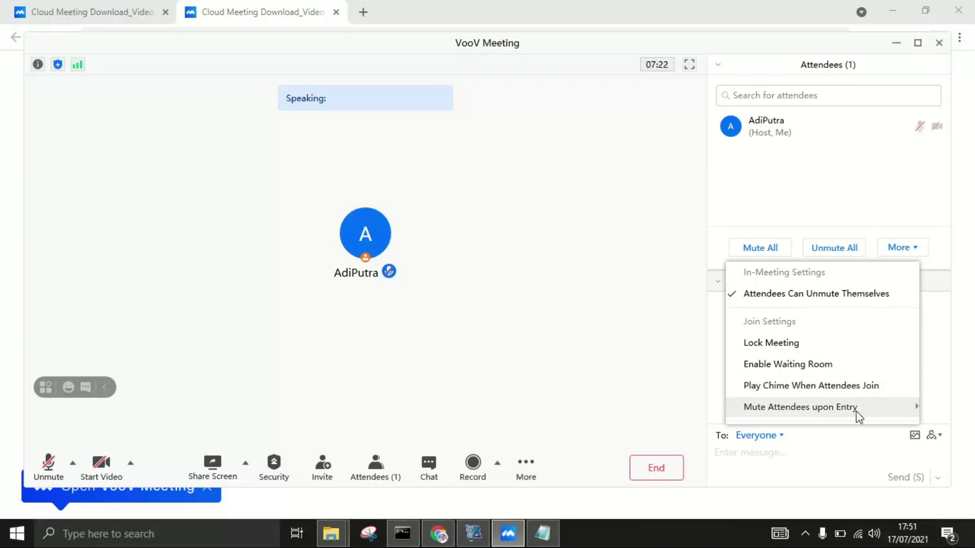
pyautogui.moveTo(856, 411)
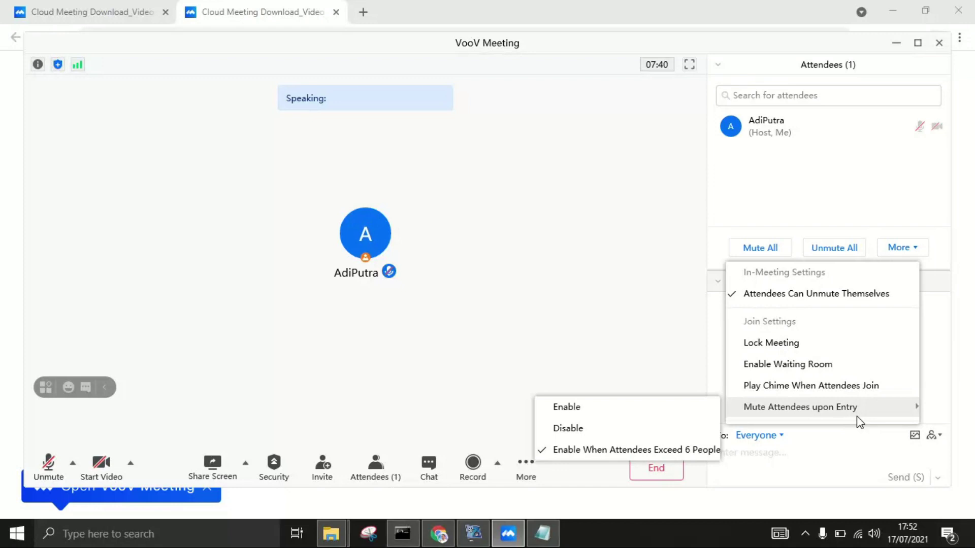
pyautogui.click(882, 175)
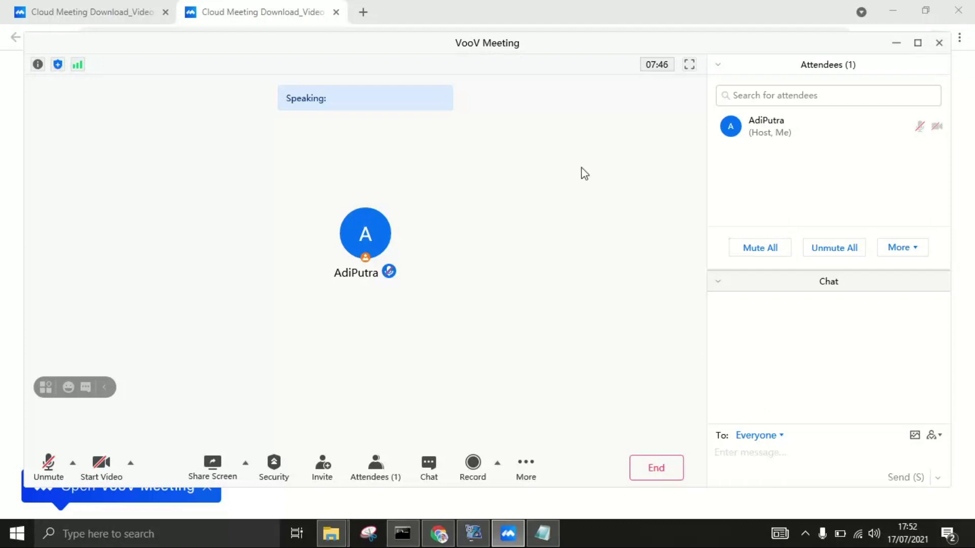
# Move the meeting window slightly upward and end the meeting completely instead of only leaving it
pyautogui.moveTo(523, 51)
pyautogui.mouseDown()
pyautogui.moveTo(528, 31)
pyautogui.moveTo(532, 42)
pyautogui.mouseUp()
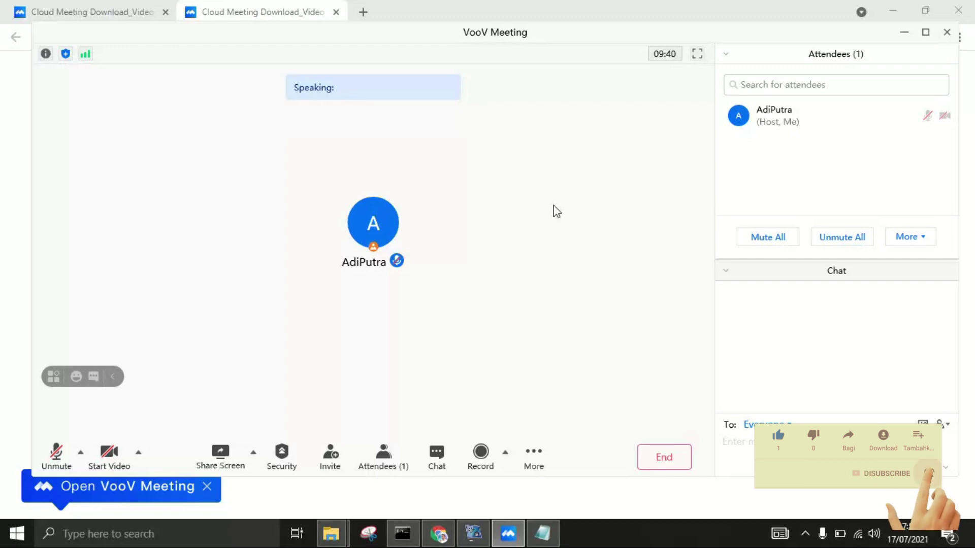
pyautogui.click(667, 457)
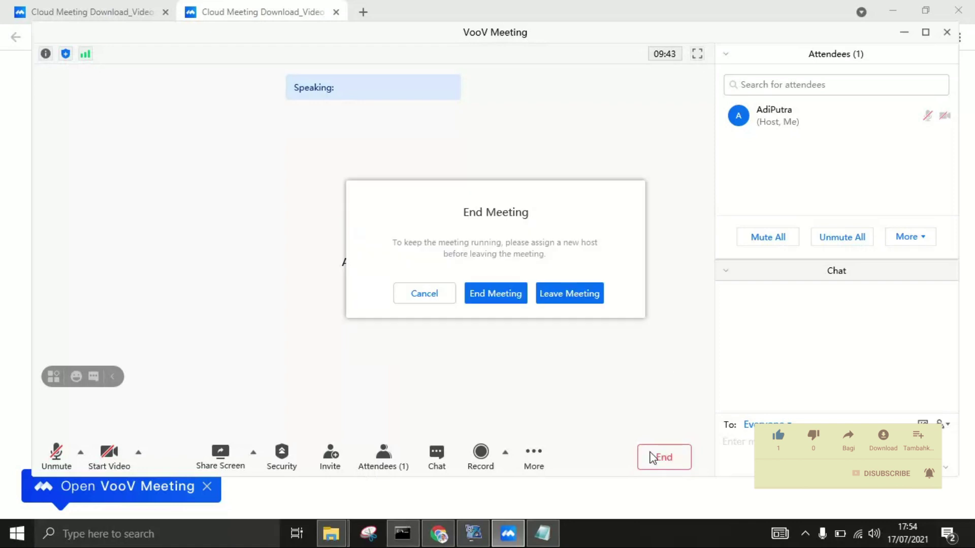
pyautogui.click(508, 297)
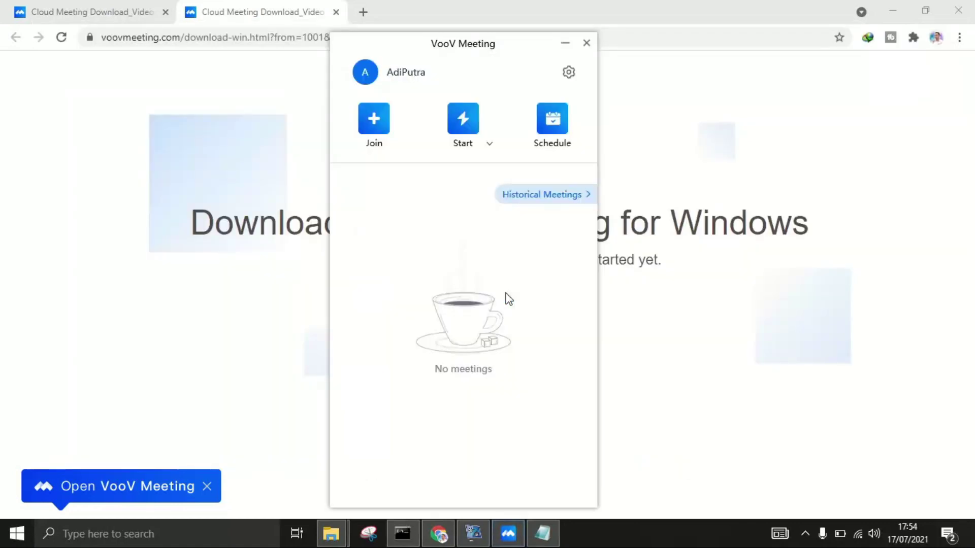